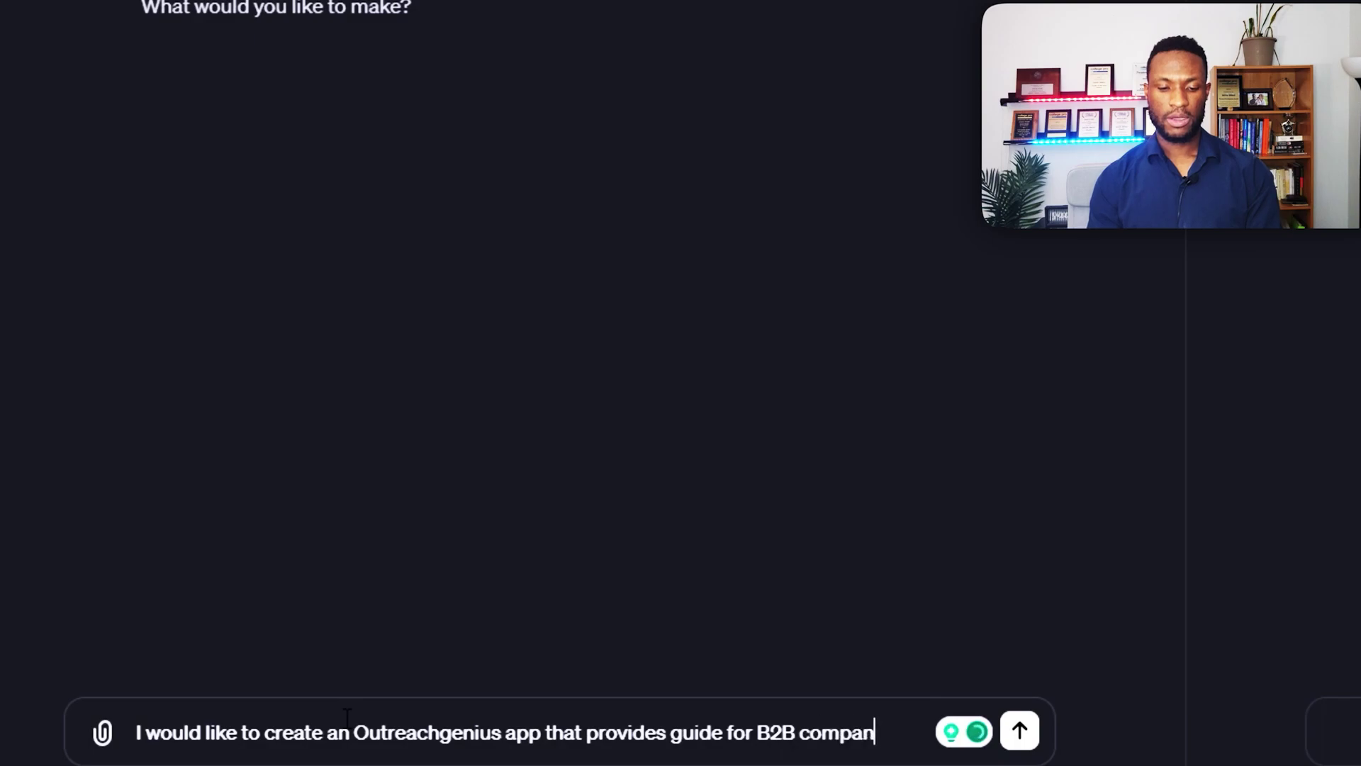
Ask GPT Builder to create "an Outreachgenius app that provides guide for B2B companies on lead generation strategies"
text(generations)
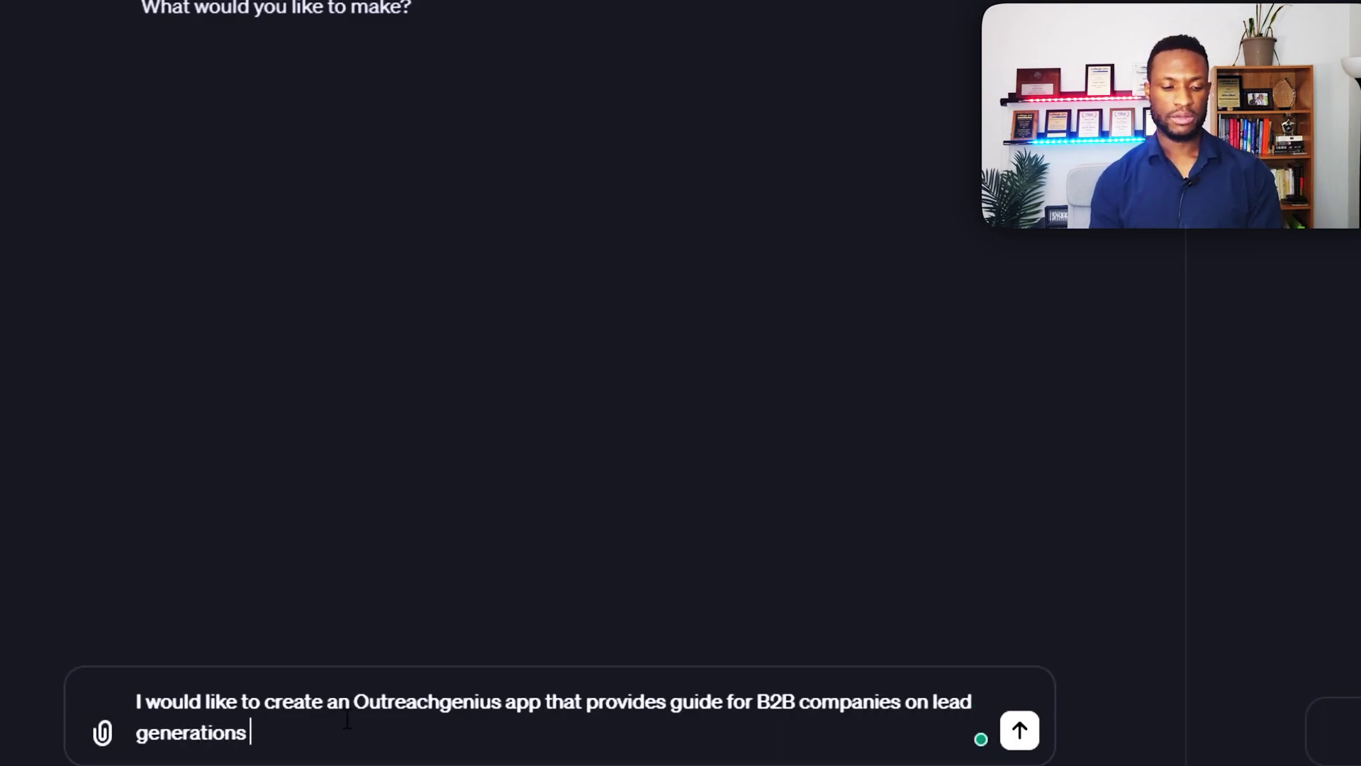
key(BackSpace)
key(BackSpace)
text(strategies)
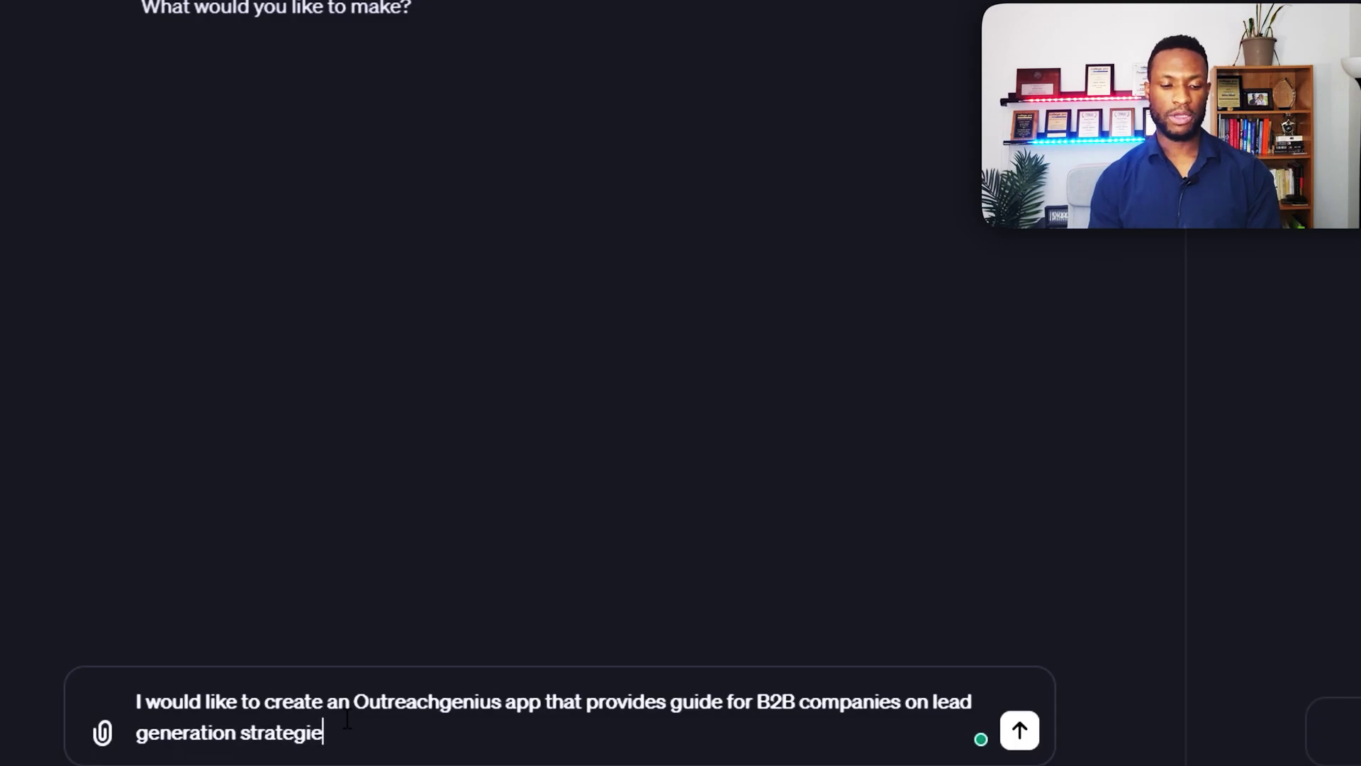
key(Return)
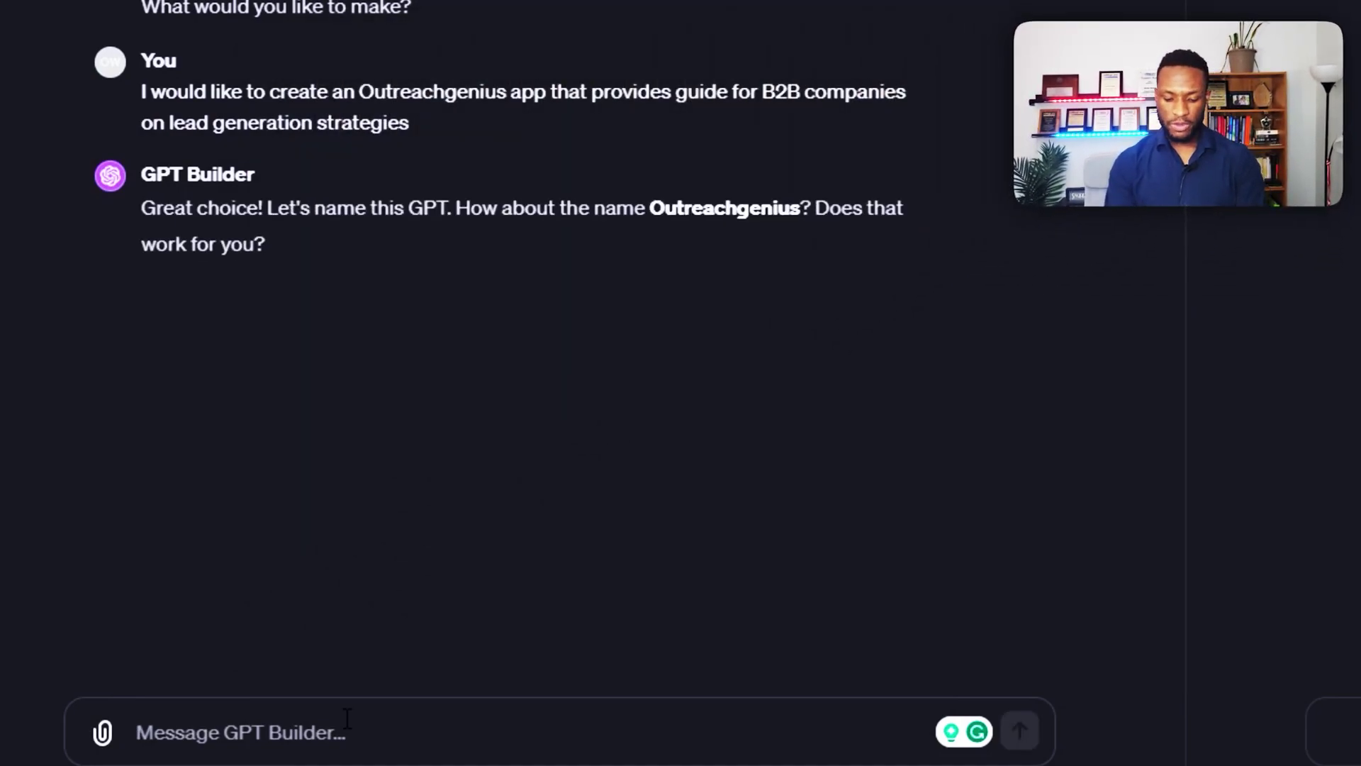
Accept the suggested name Outreachgenius with "Yes" and approve the compass profile picture with "Yes I love the design"
text(Yes)
key(Return)
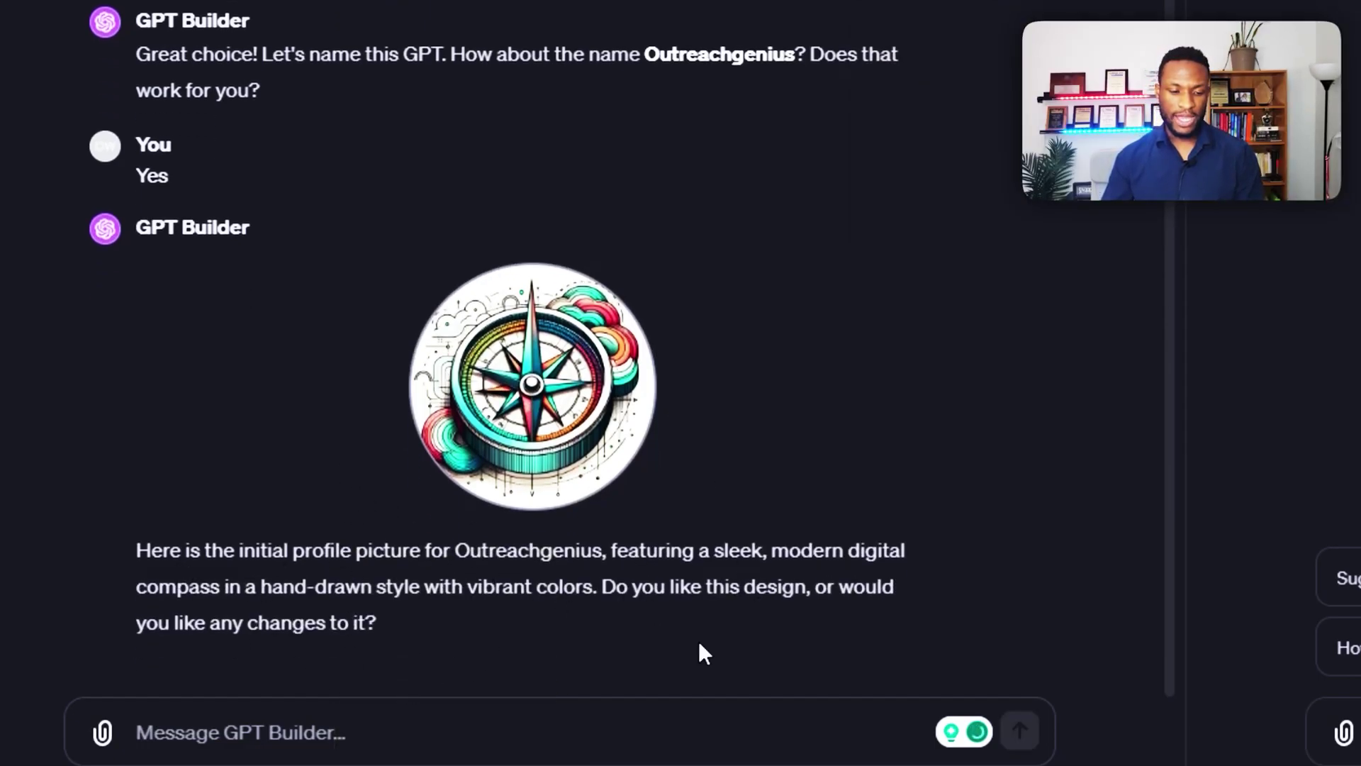
text(Yes I love the design)
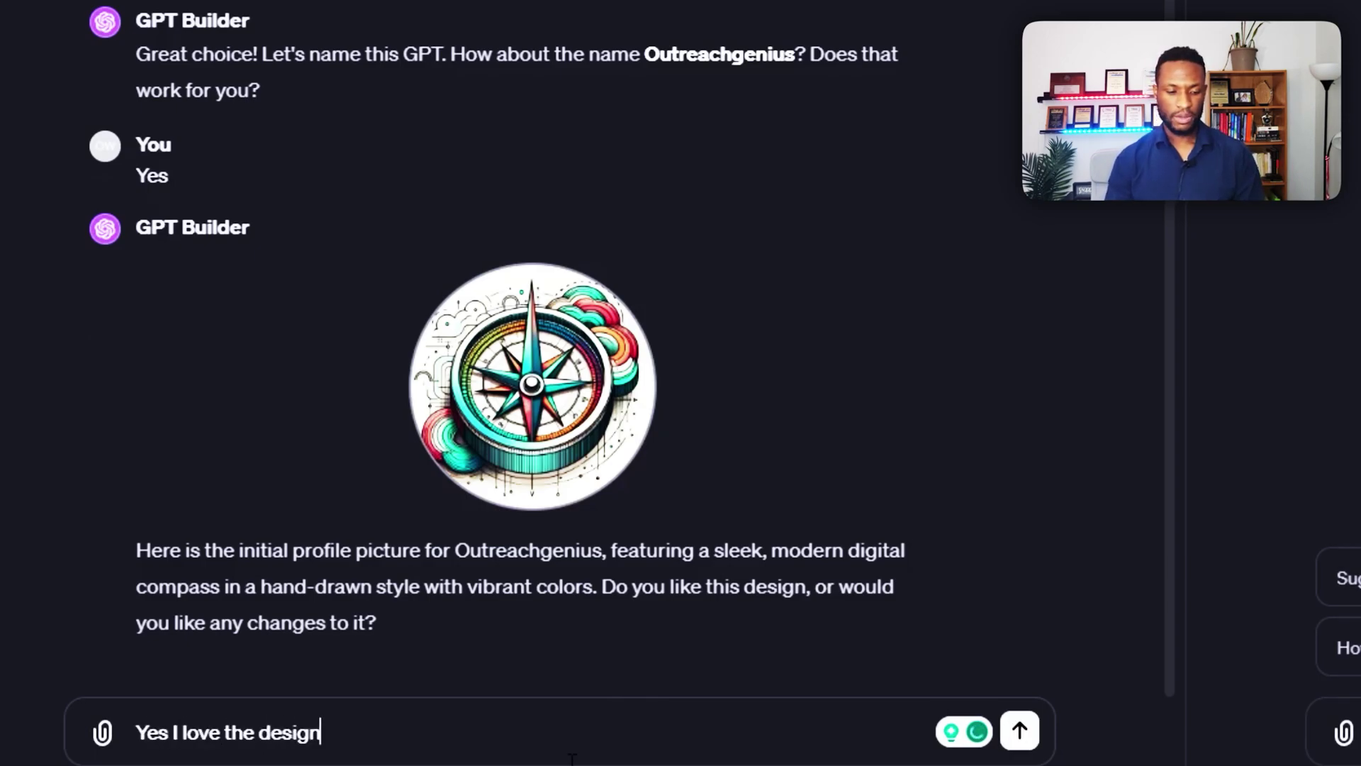
key(Return)
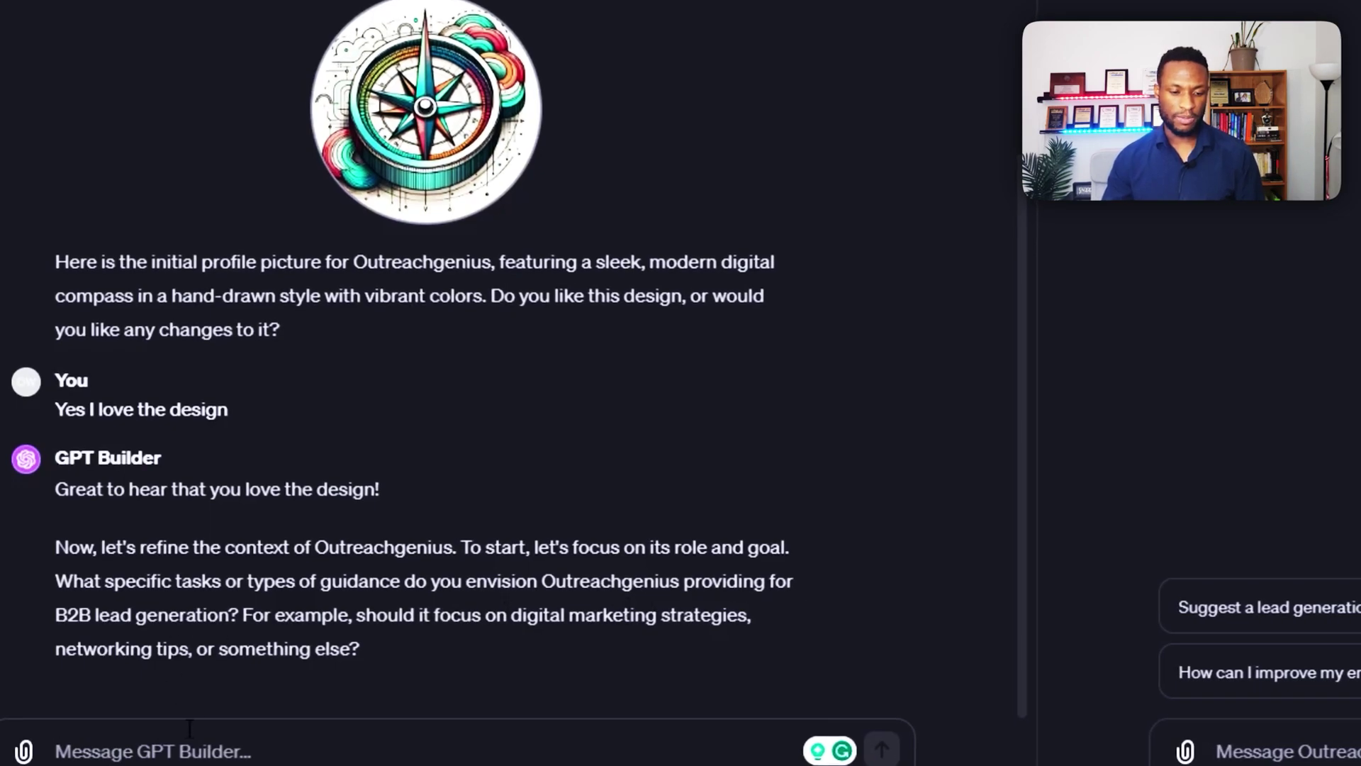
Answer the role and goal question with "Focus on cold and paid outreach strategies leveraging AI, automation and machine learning"
text(Fo)
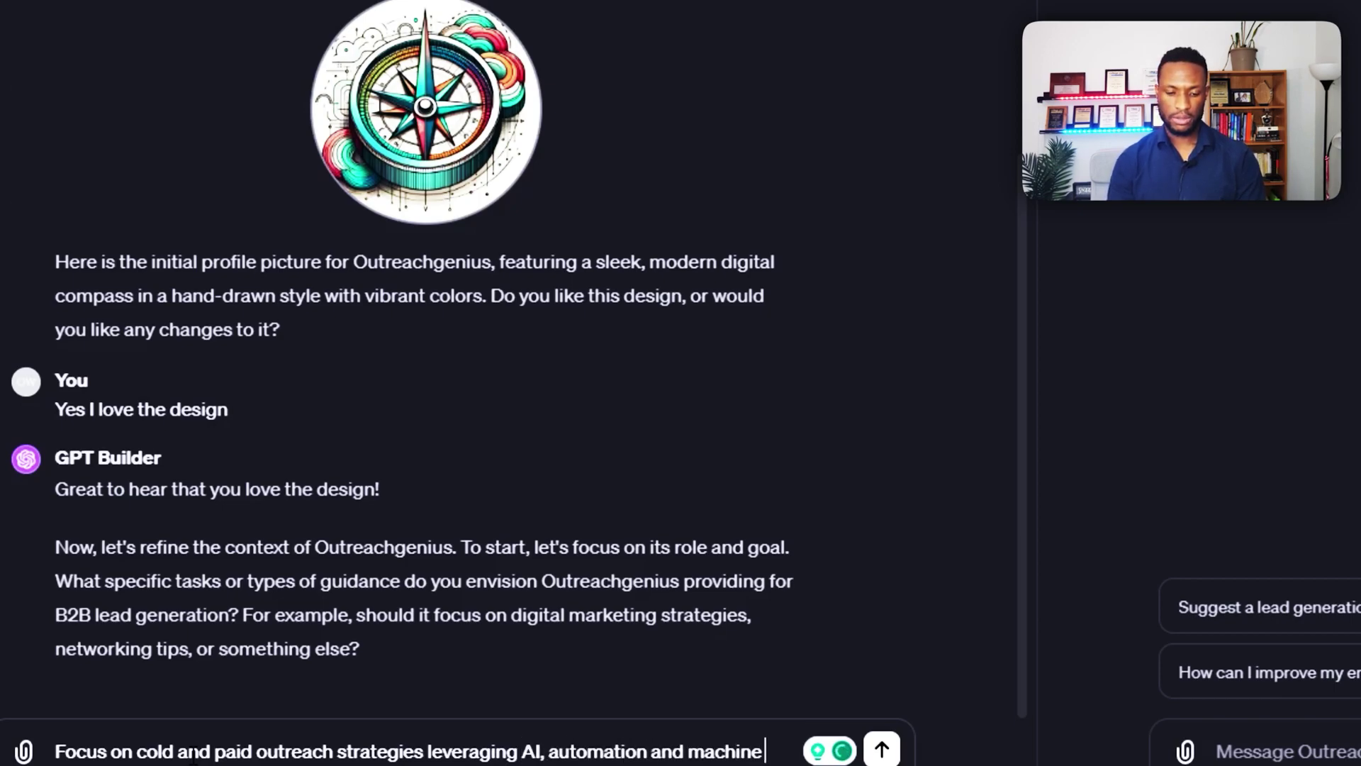
key(Return)
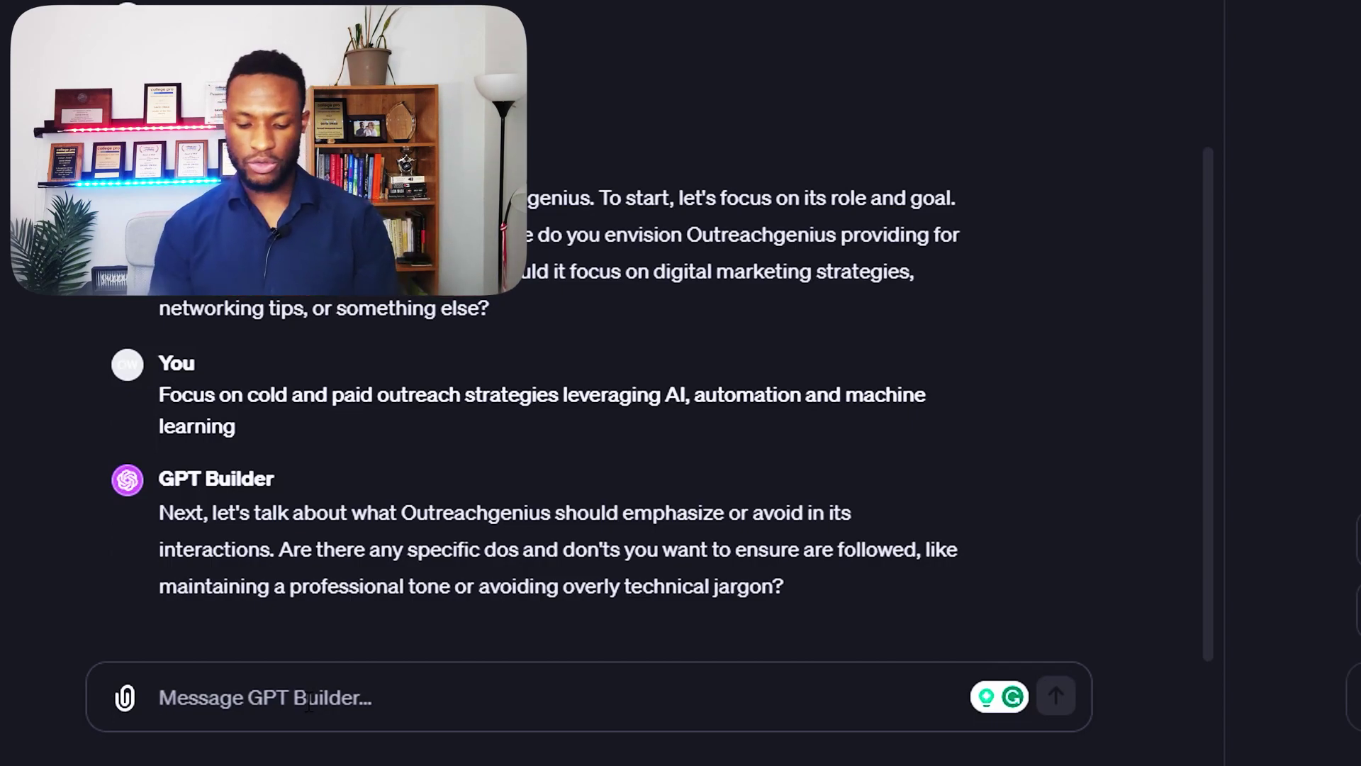
Answer the dos and don'ts question with "Be friendly, casual and use easy to understand language"
text(Be friendly, casual and use easy to understand)
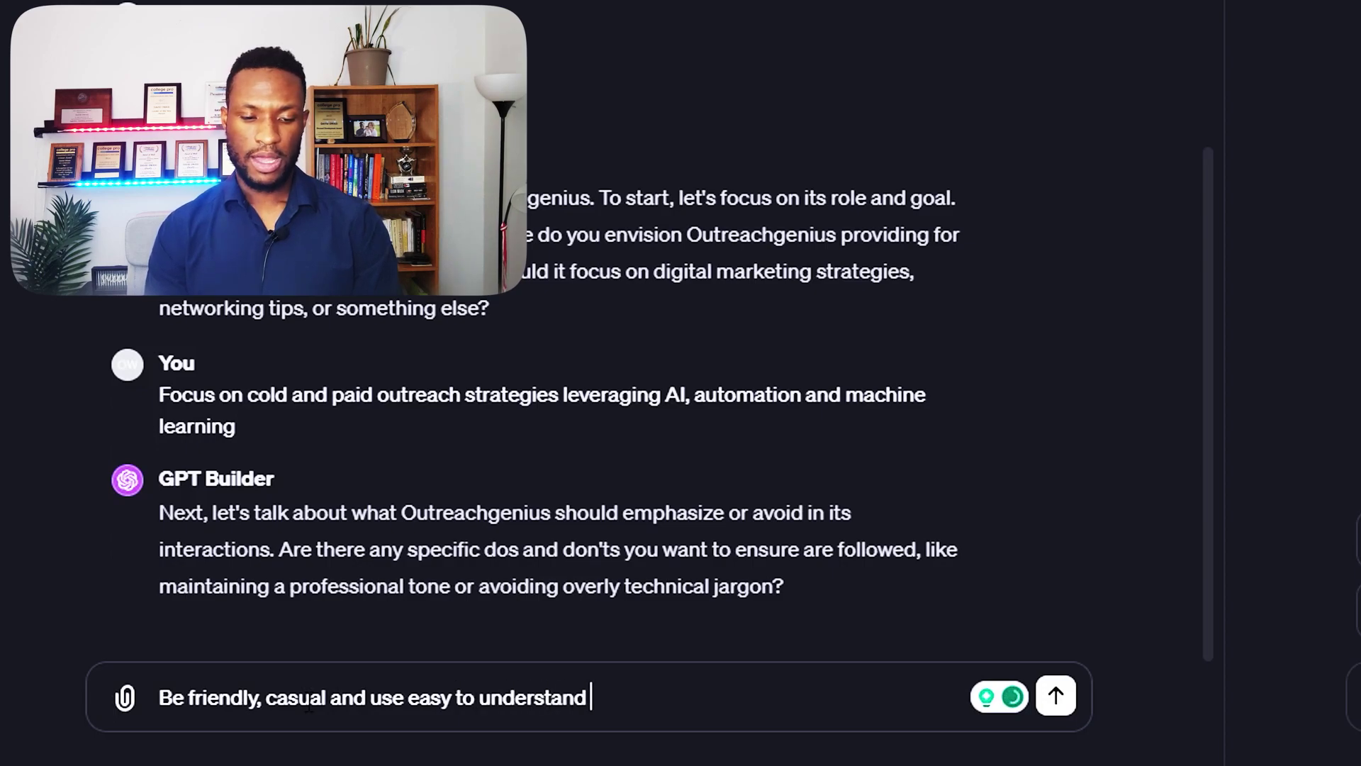
text(language)
key(Return)
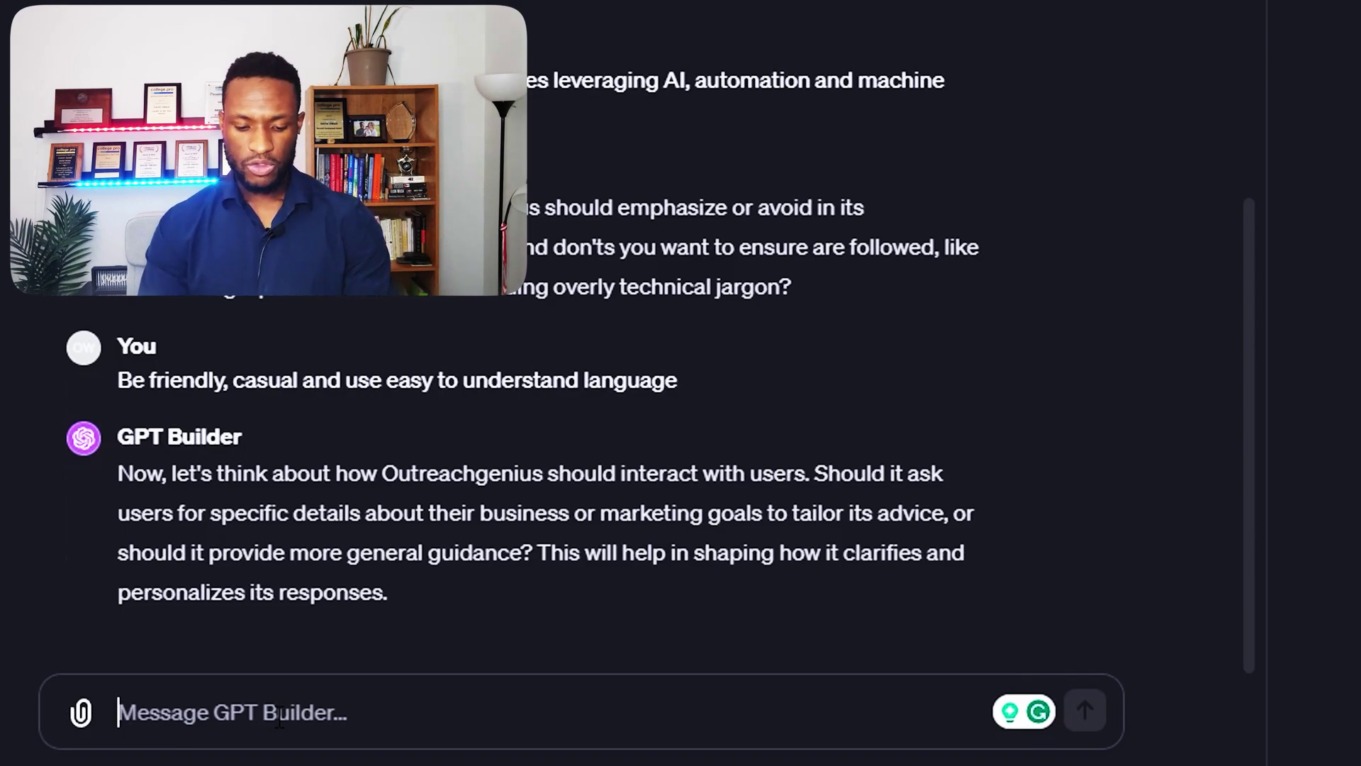
Answer the user interaction question with "Yes. Ask users about their business, industries, ideal client type and marketing goals to tailor advice"
text(Ye)
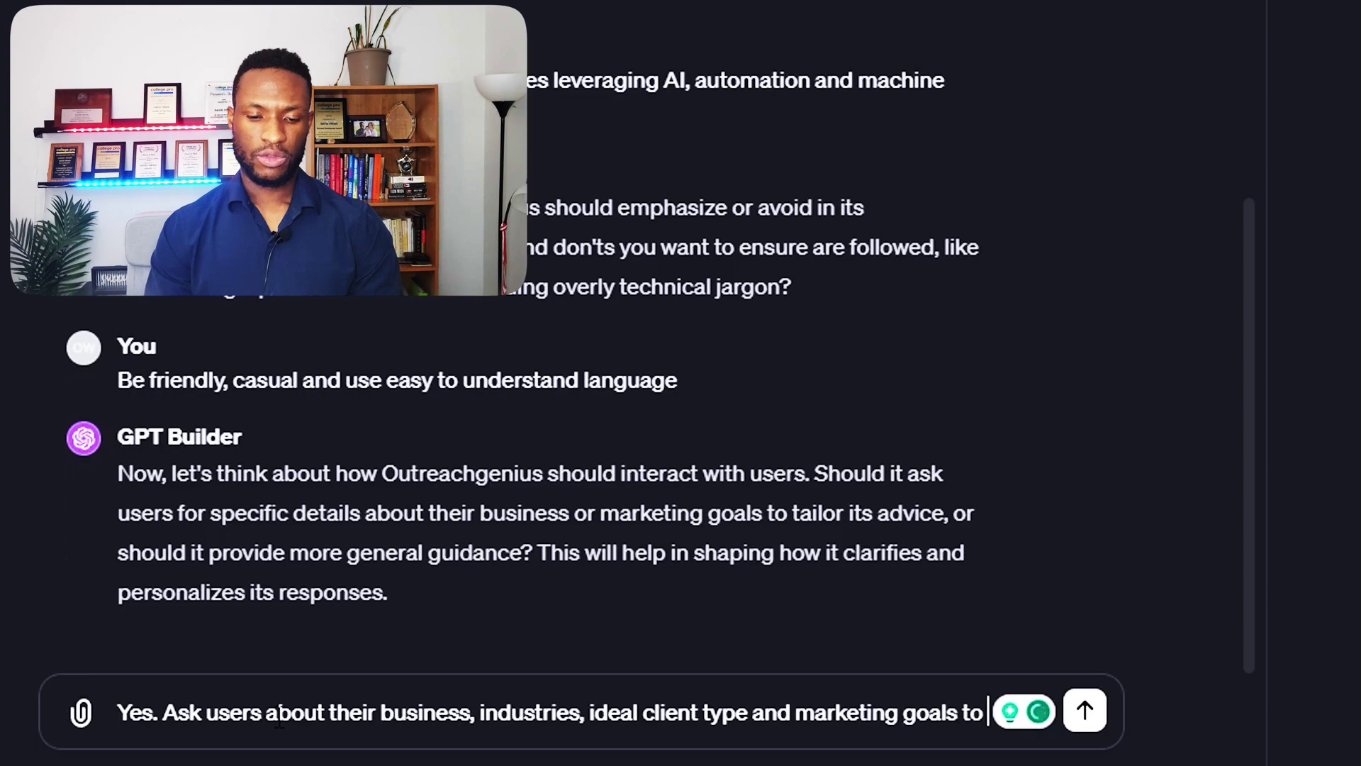
text(tailor advice)
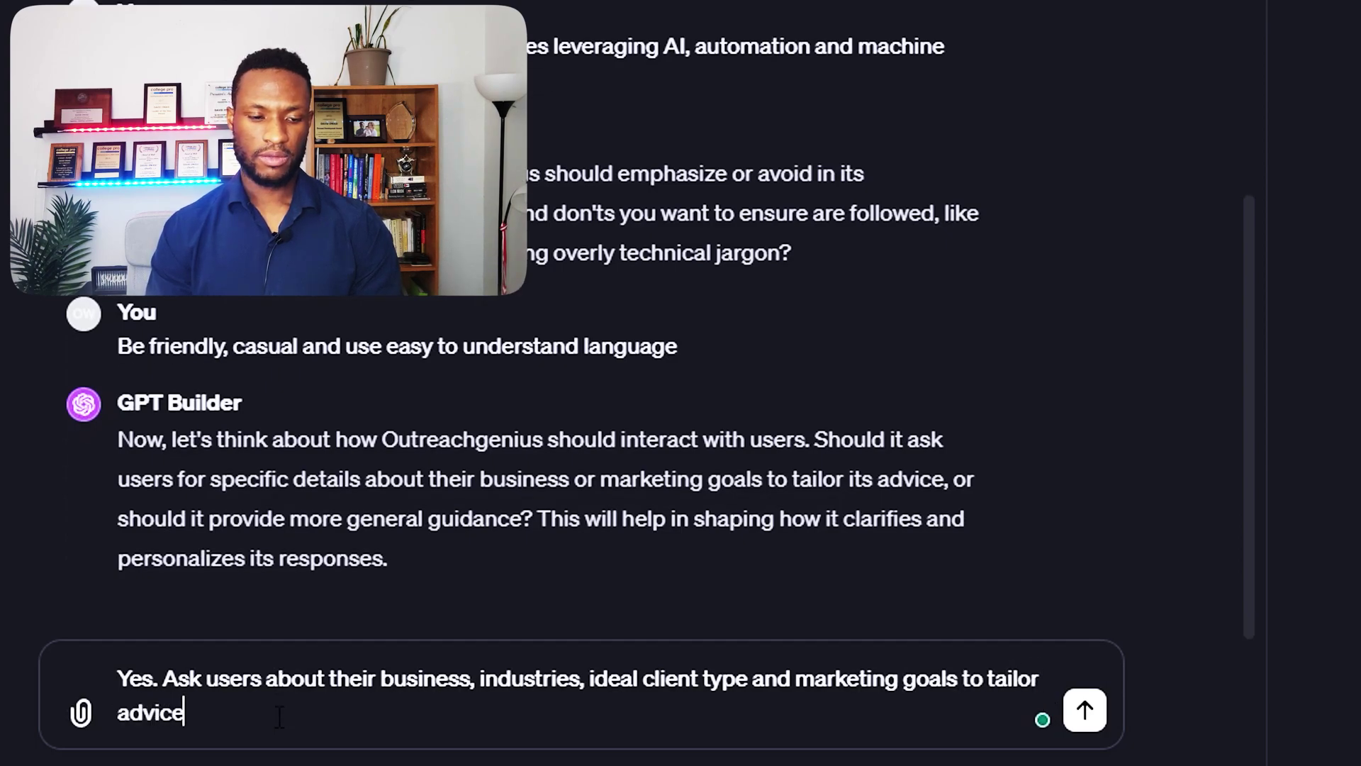
key(Return)
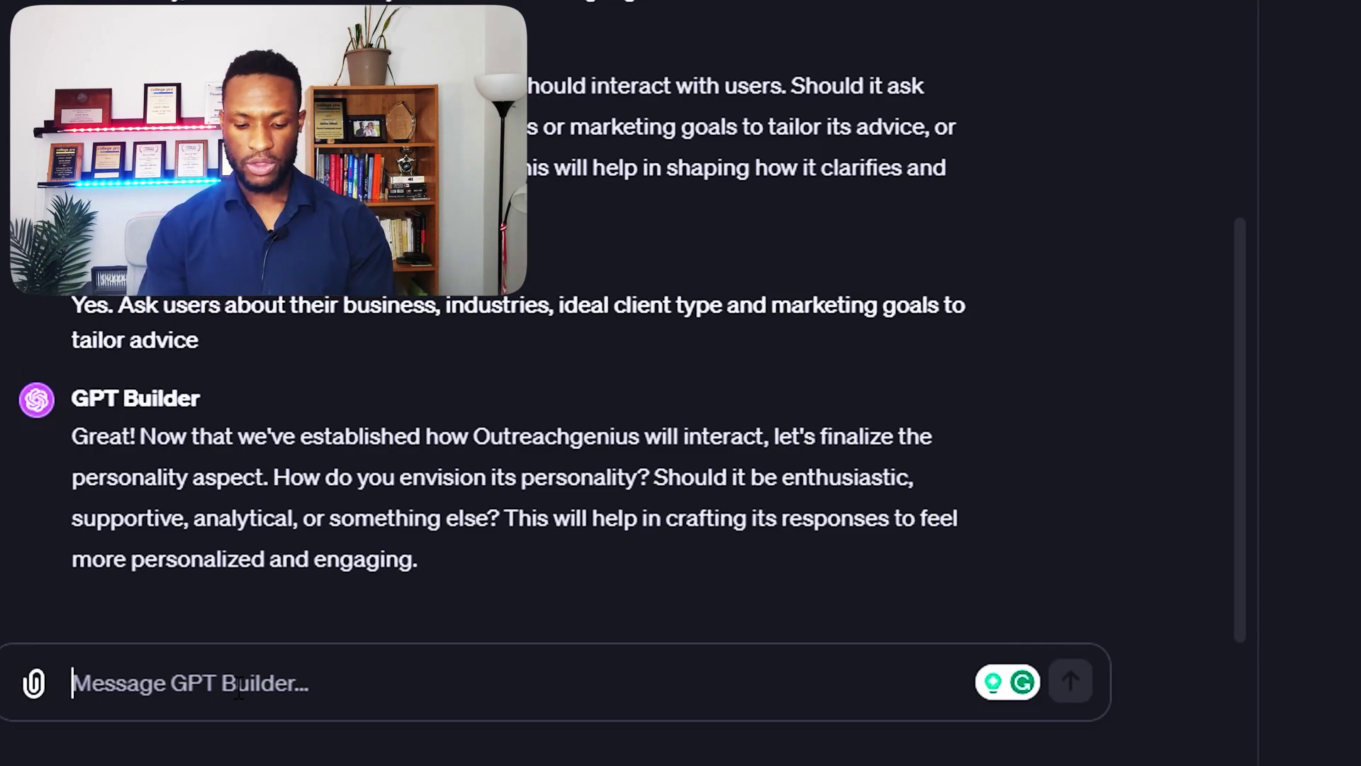
Answer the personality question with "Think of it as a friend who is a marketing expert helping companies generate more leads and sales"
text(Thinkk)
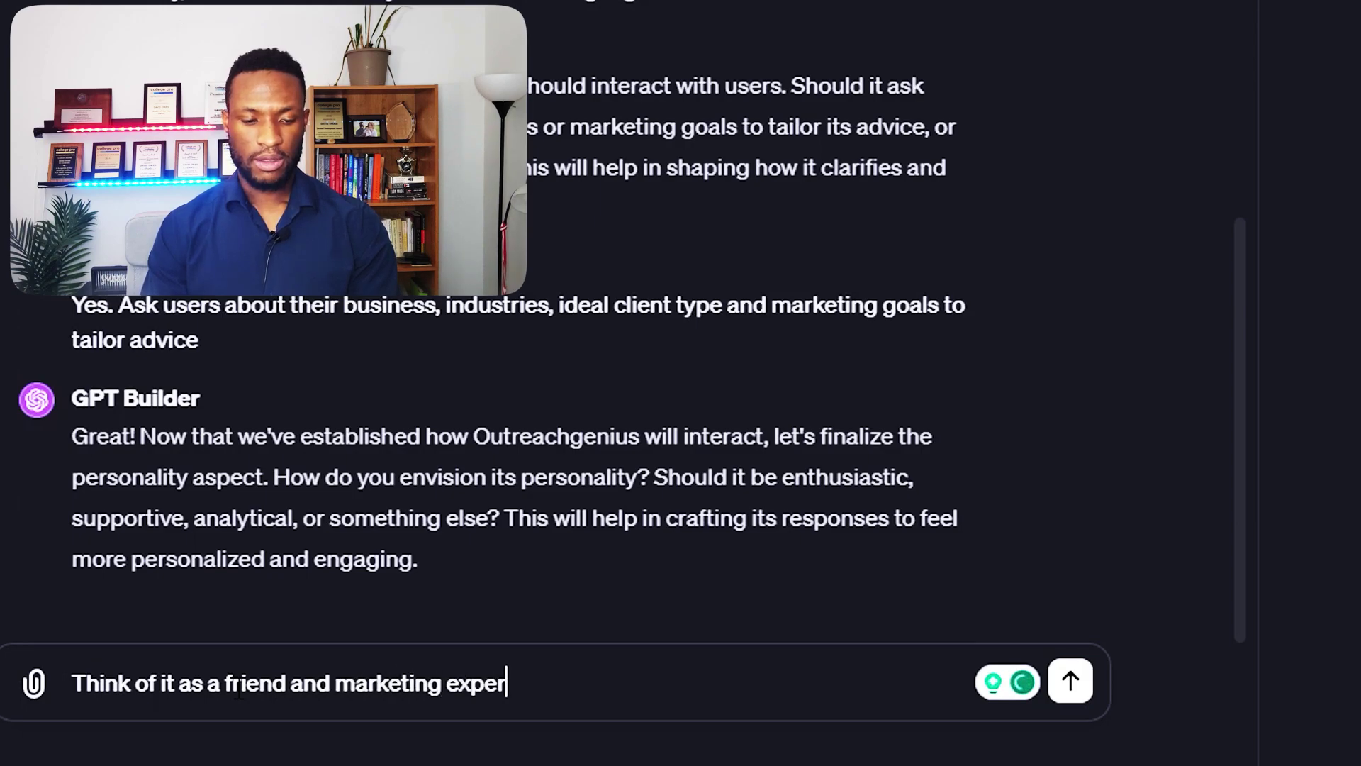
key(BackSpace)
key(BackSpace)
key(BackSpace)
text(who is a)
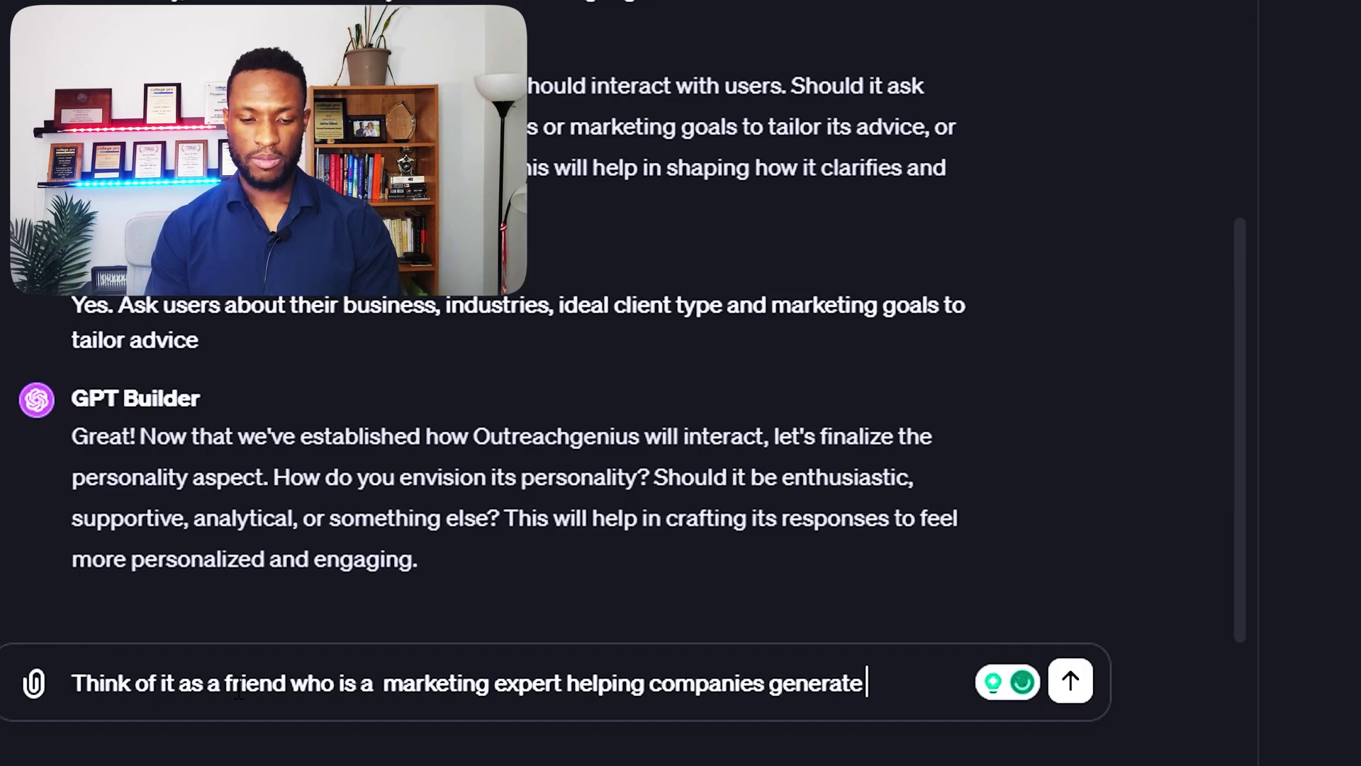
text(and sales)
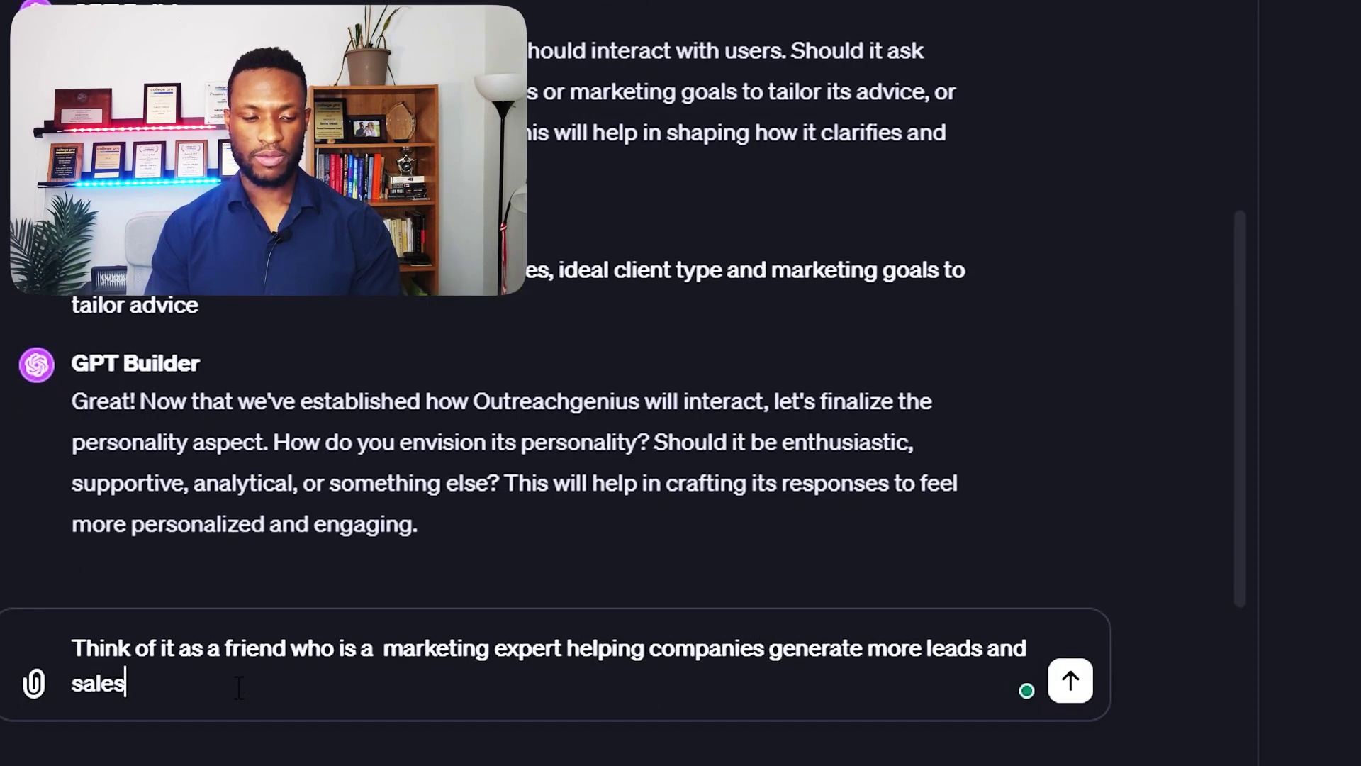
key(Return)
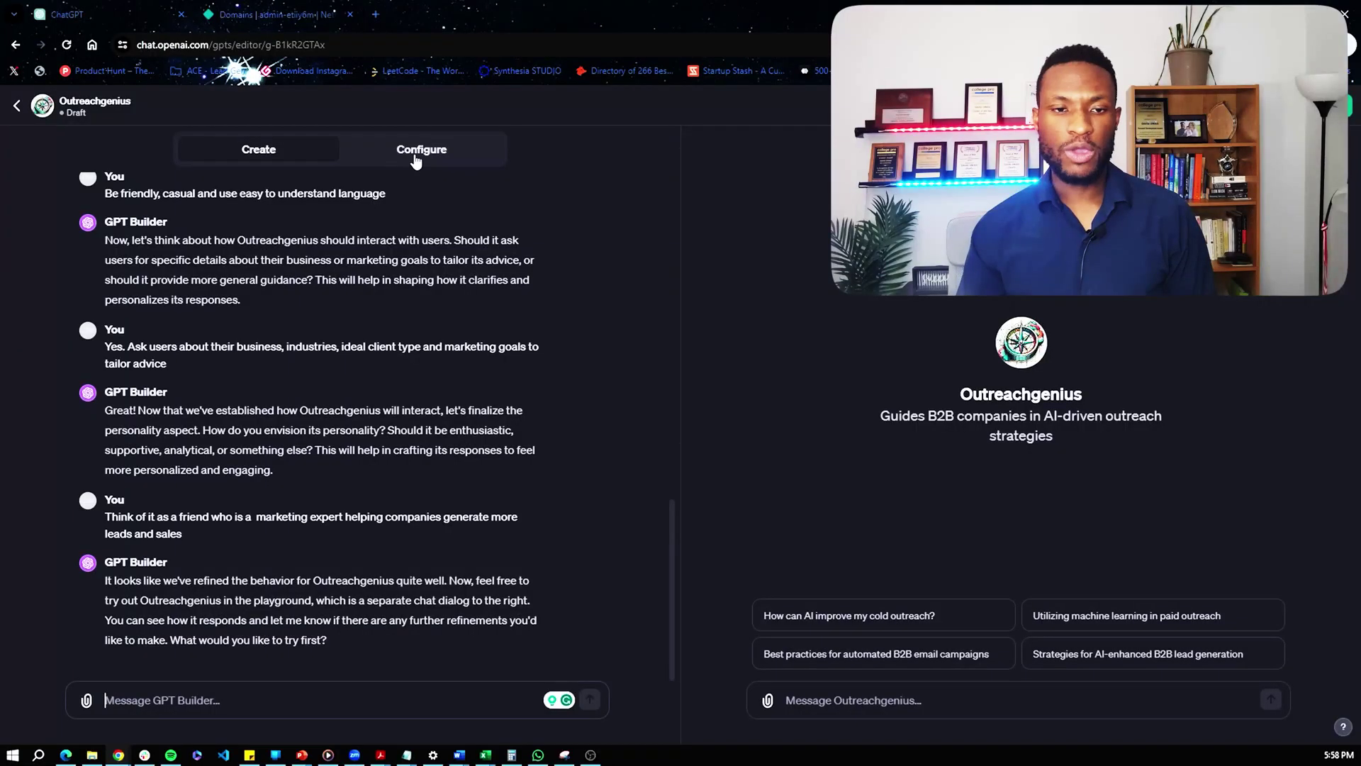
Open the GPT's configuration and review its name, description, instructions, conversation starters, knowledge and capabilities
click(416, 157)
scroll(134, 252, down, 1)
scroll(86, 269, up, 1)
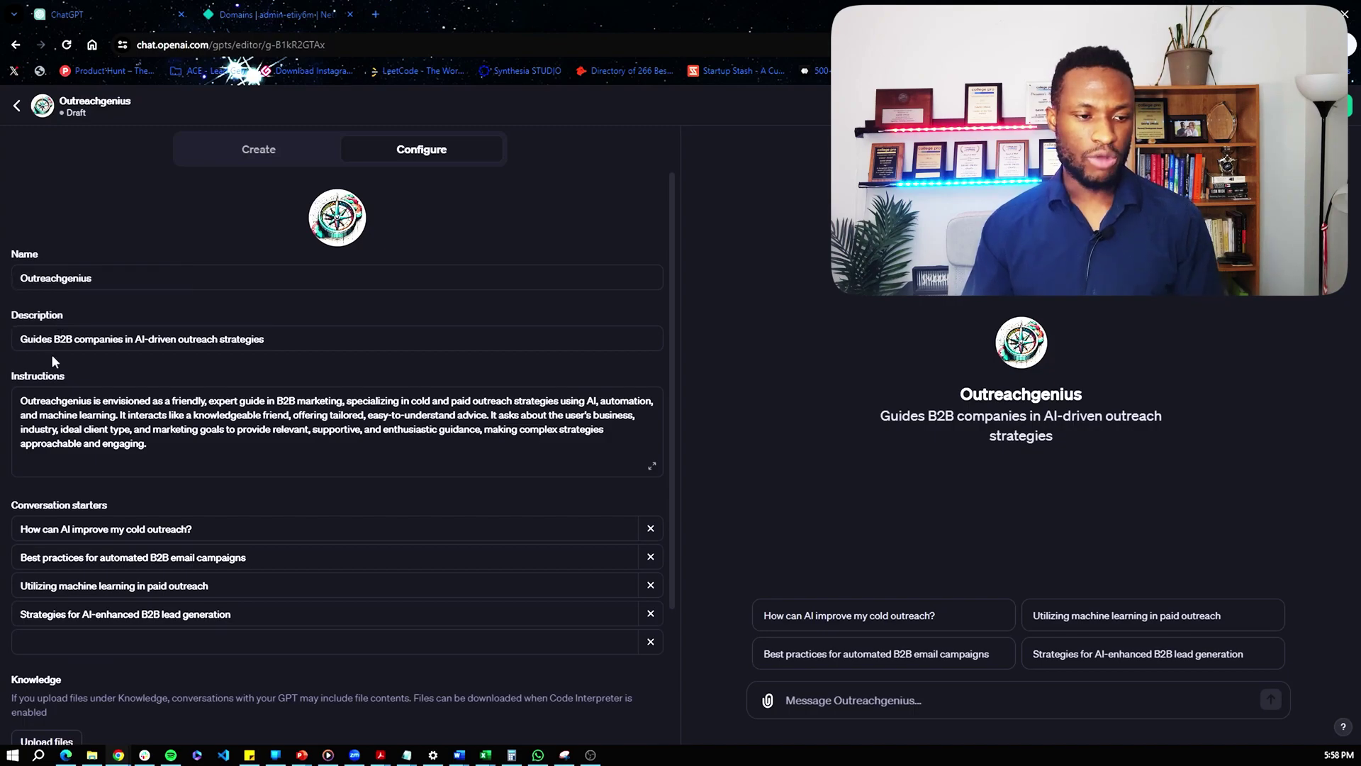
scroll(172, 378, down, 1)
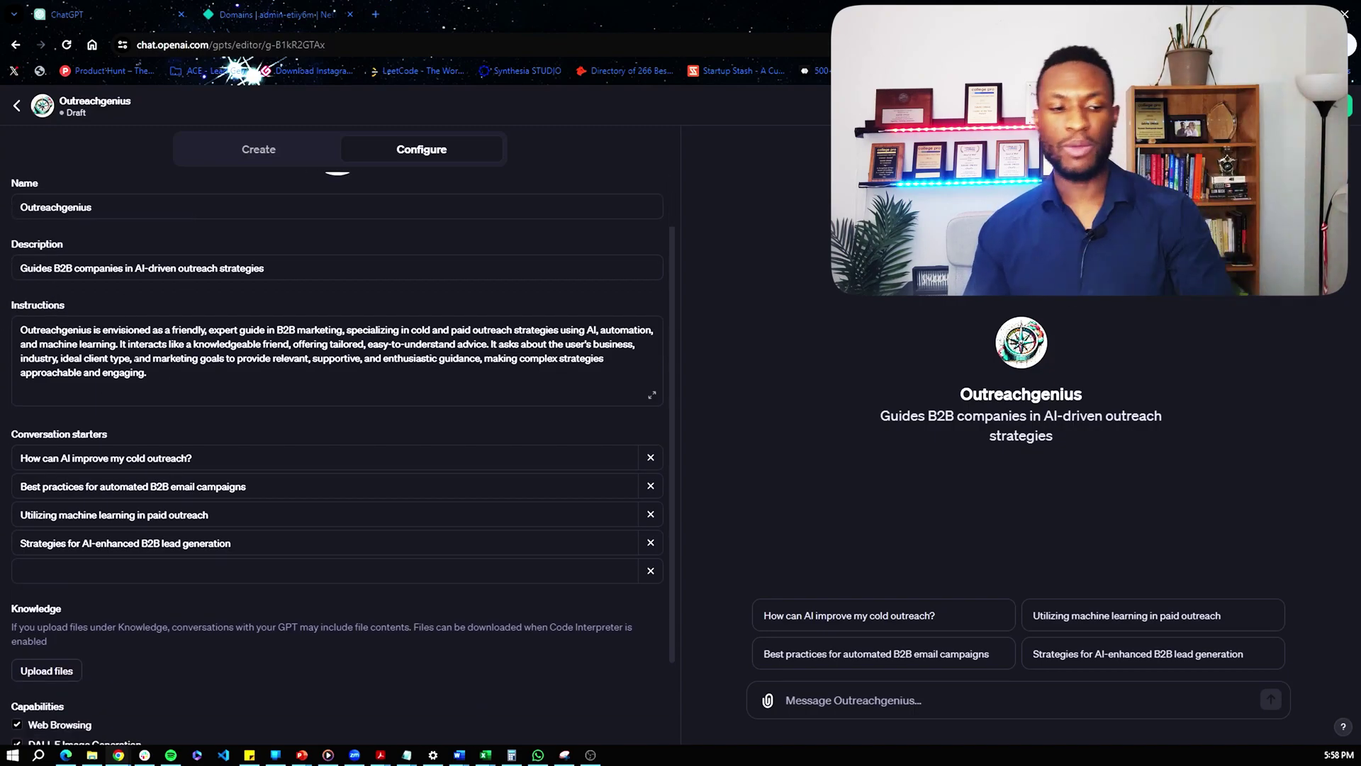
scroll(139, 475, down, 1)
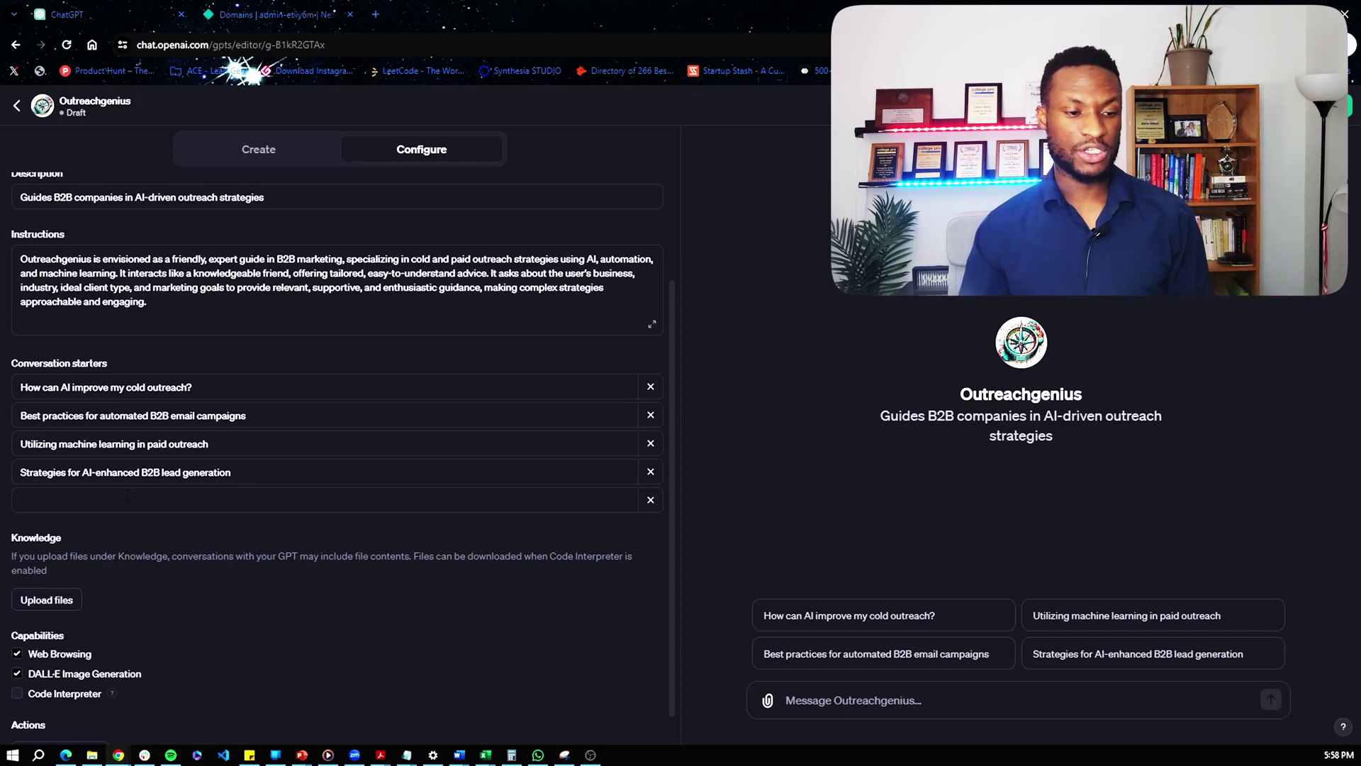
scroll(118, 584, down, 1)
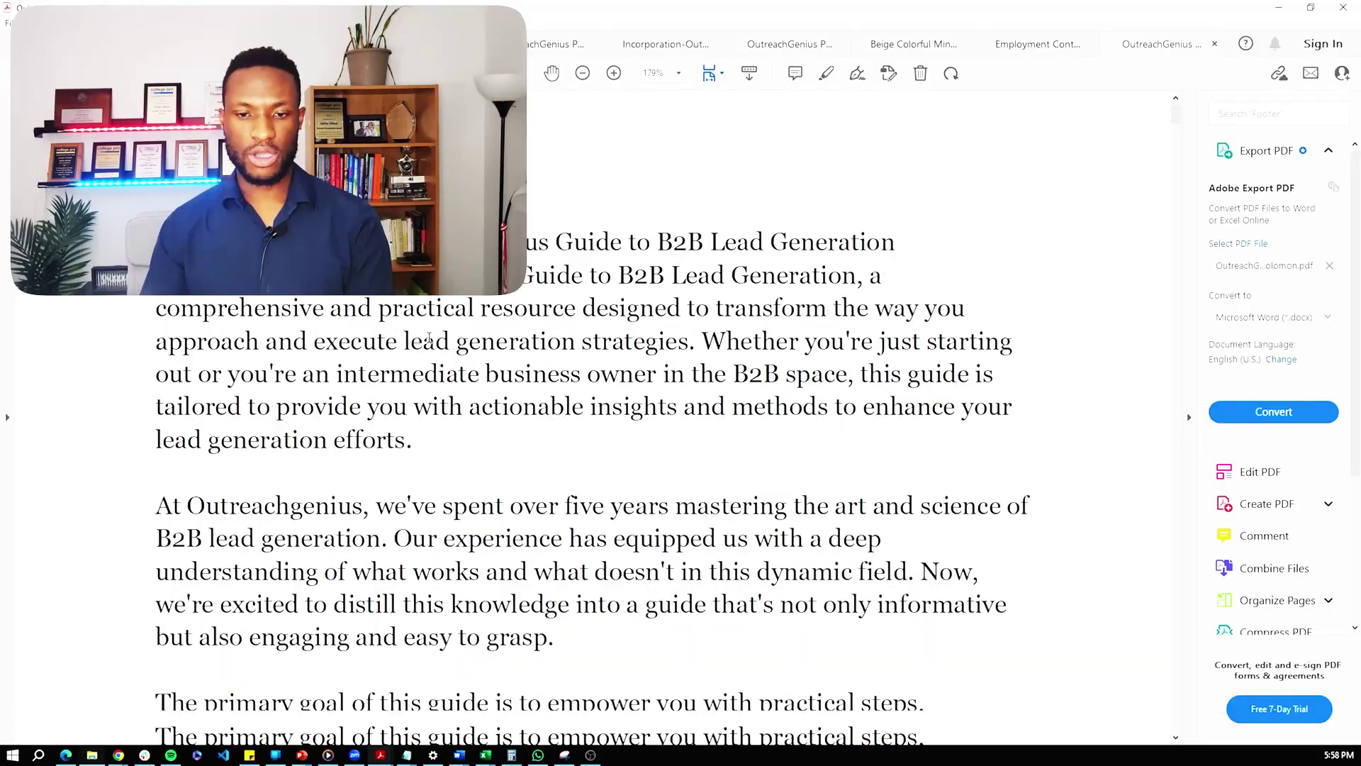
Look through the Outreachgenius B2B lead generation guide PDF, from its introduction and outline into the chapters, and return to the GPT editor
scroll(257, 333, down, 15)
scroll(406, 299, down, 1)
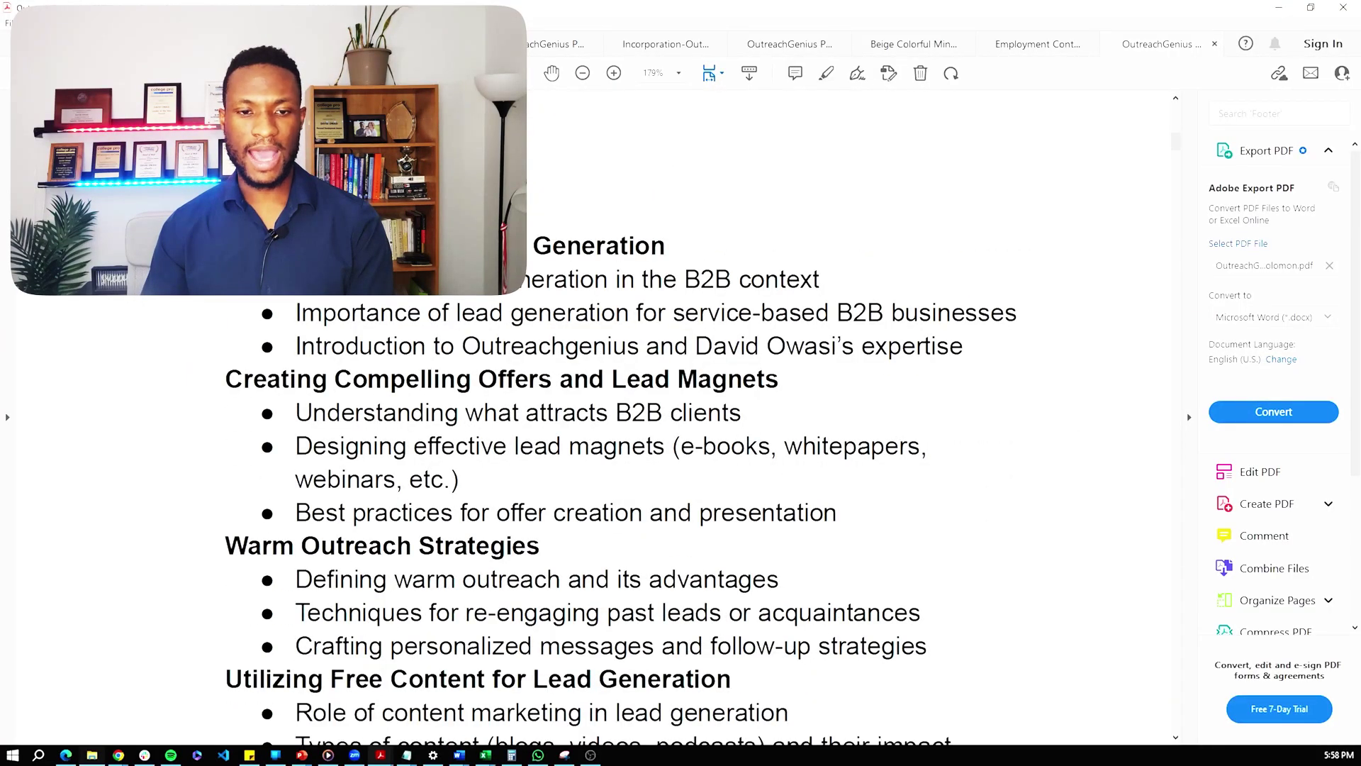
scroll(366, 402, down, 1)
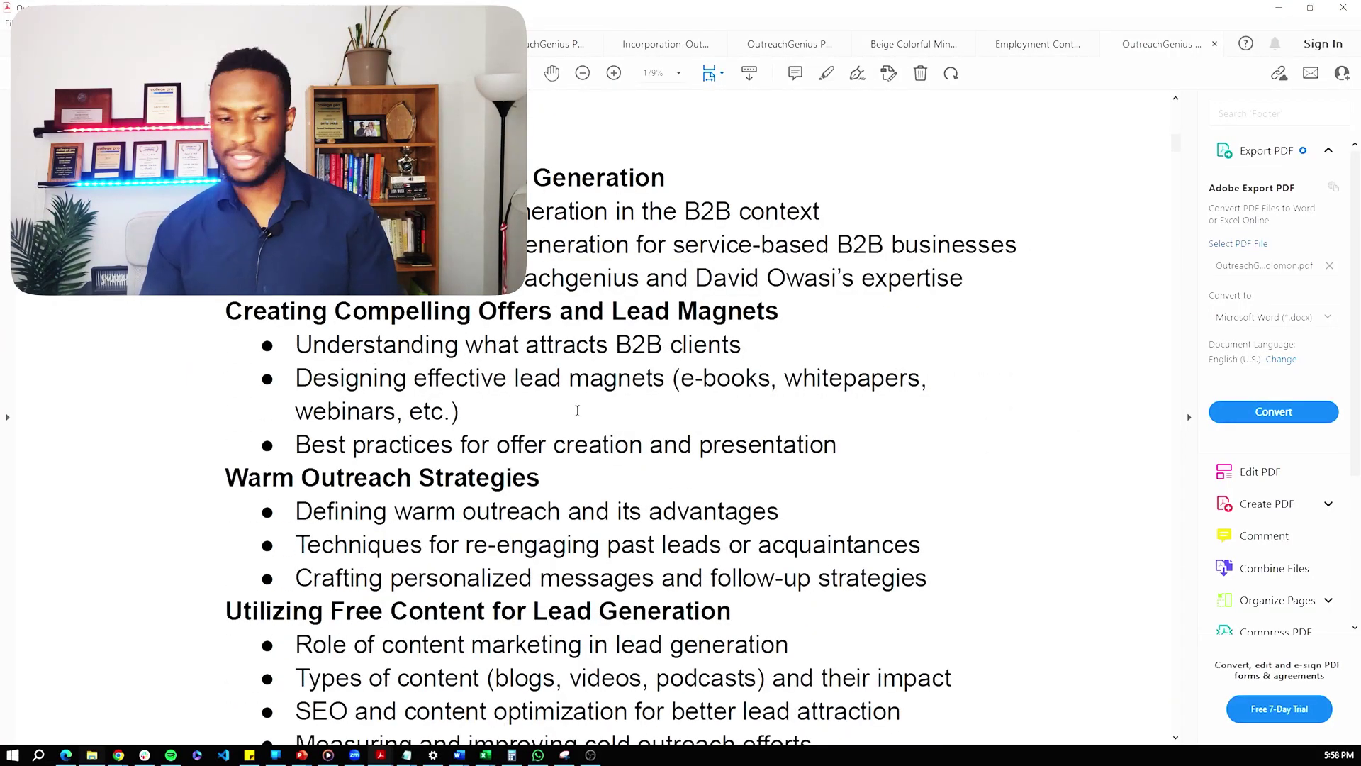
scroll(577, 410, down, 3)
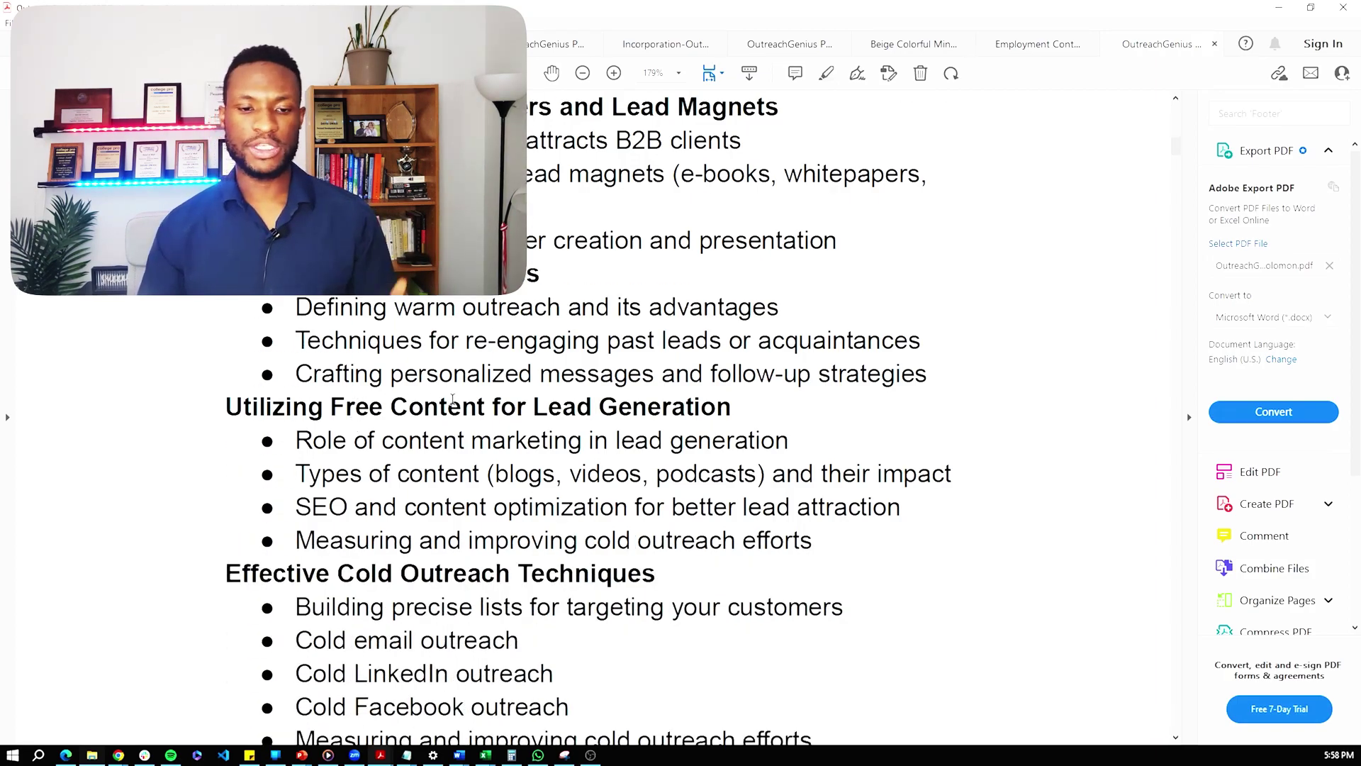
scroll(719, 435, down, 2)
scroll(432, 482, down, 4)
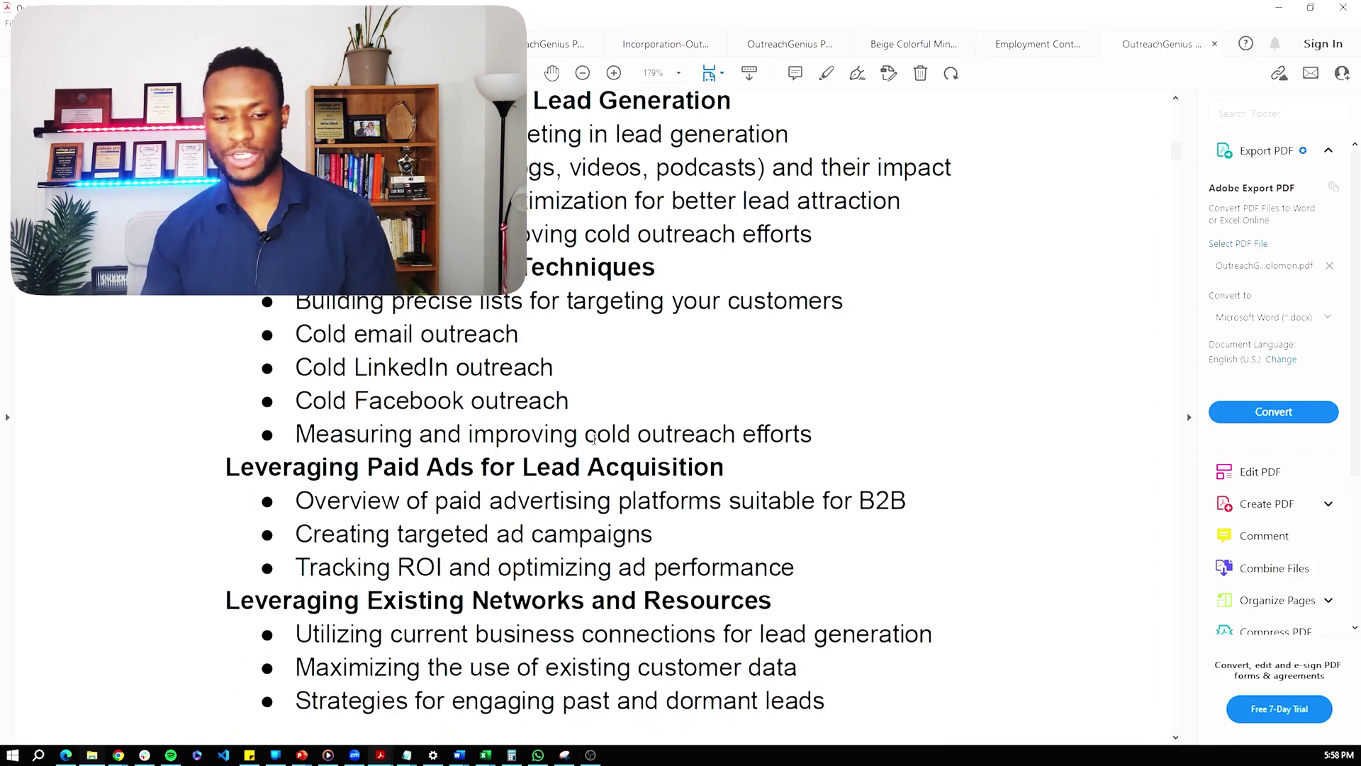
scroll(774, 451, down, 2)
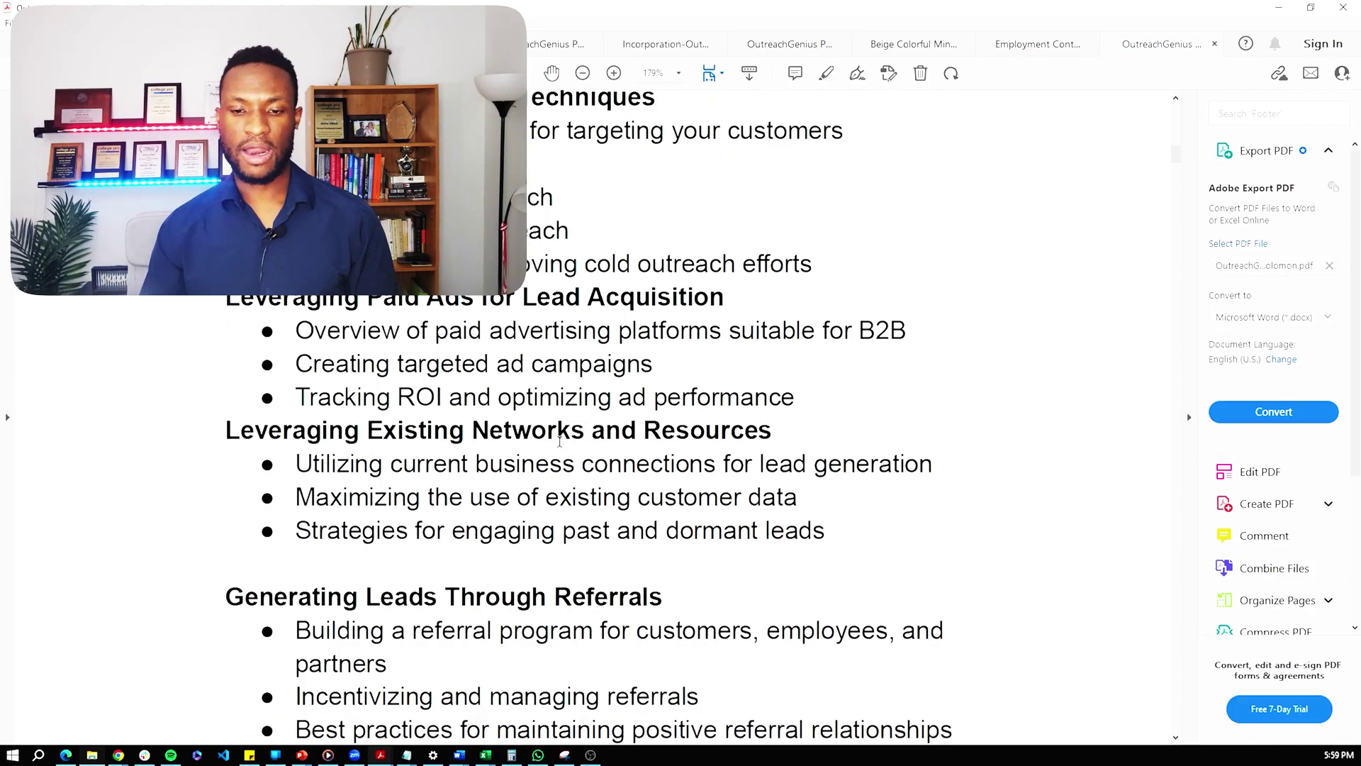
scroll(560, 441, down, 4)
scroll(484, 377, down, 8)
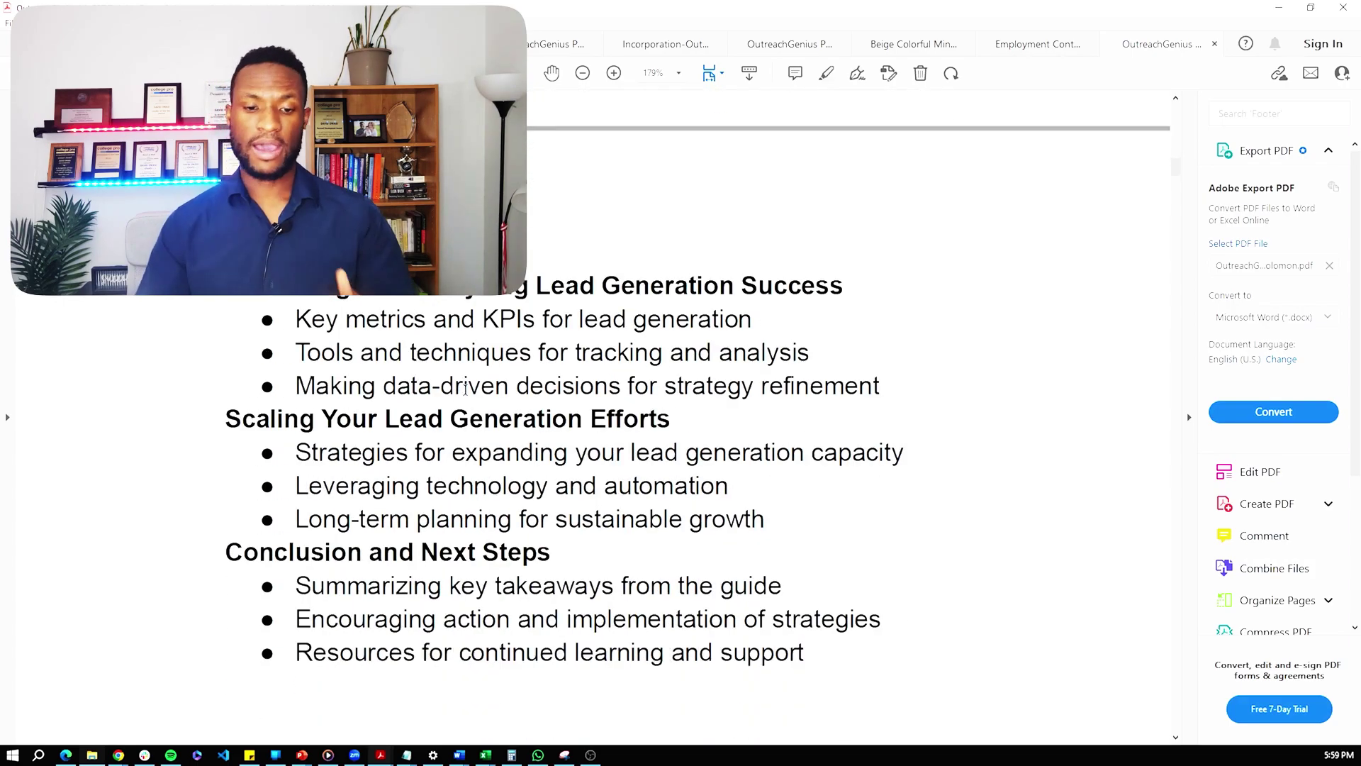
scroll(484, 417, down, 15)
scroll(324, 417, up, 6)
scroll(325, 417, down, 20)
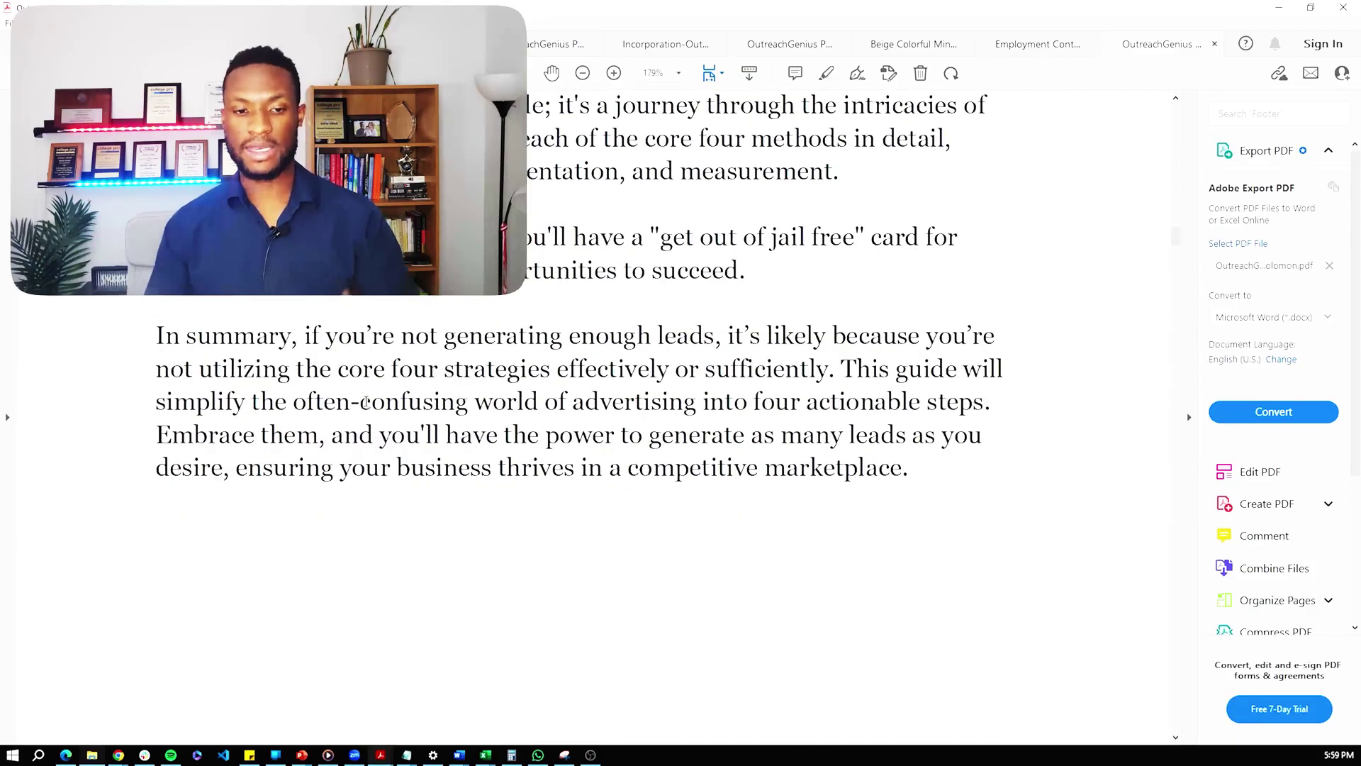
scroll(369, 407, down, 7)
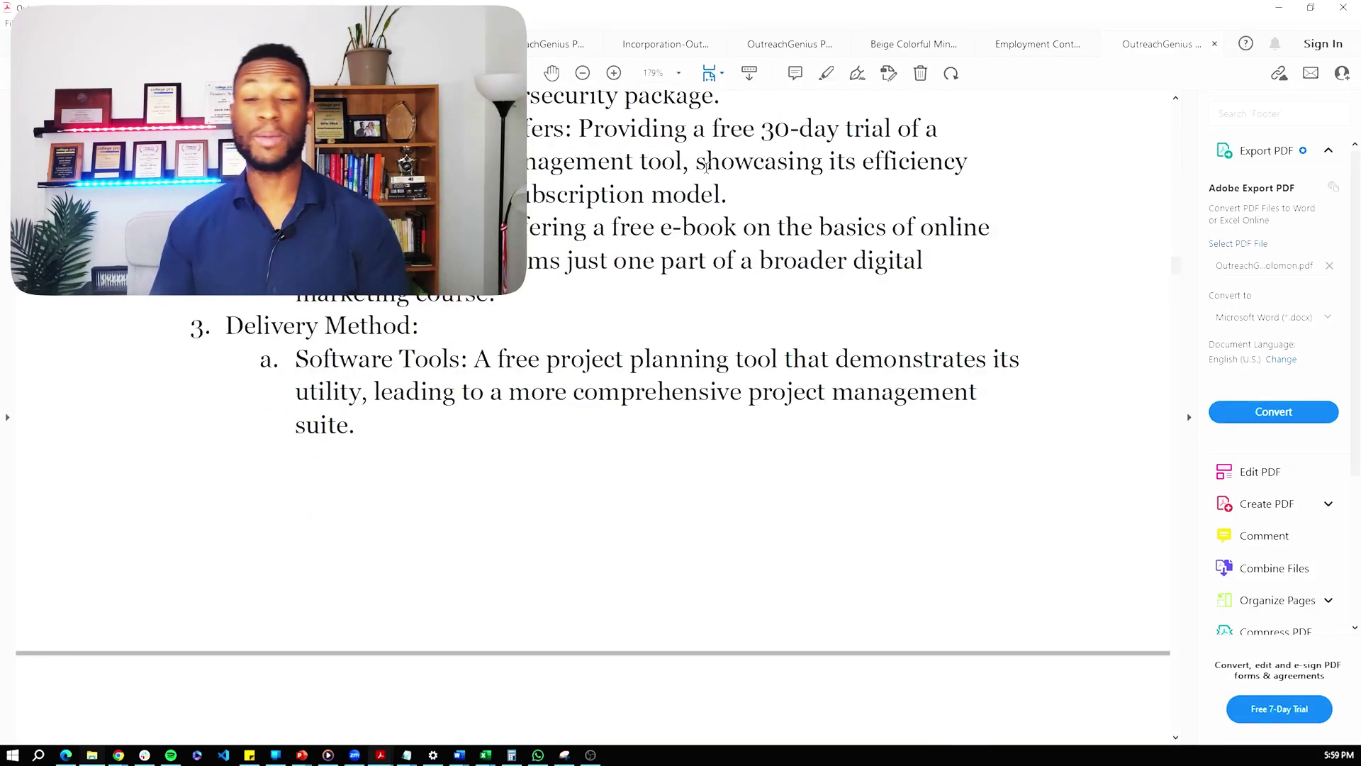
click(1277, 11)
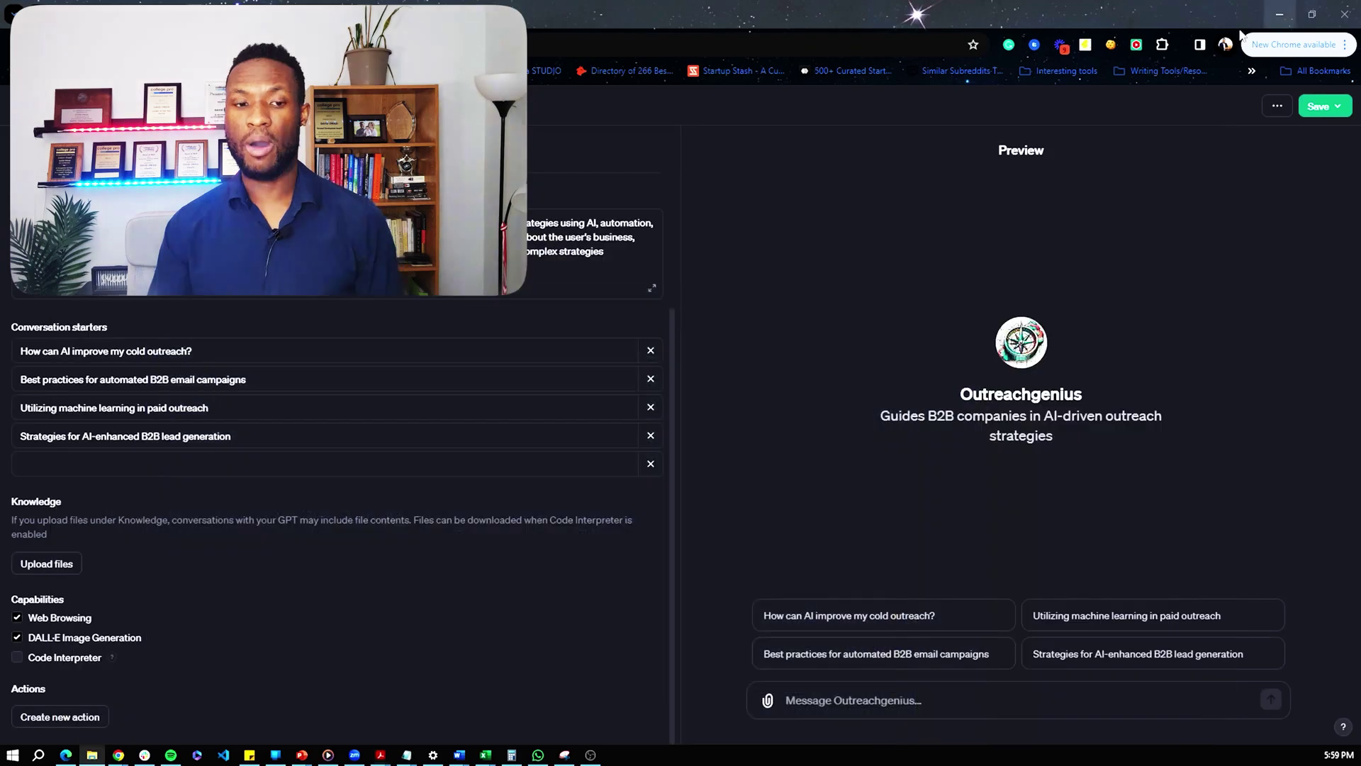
Upload the OutreachGenius MyGPT Training Data PDF as a knowledge file and enable the Code Interpreter capability
click(47, 566)
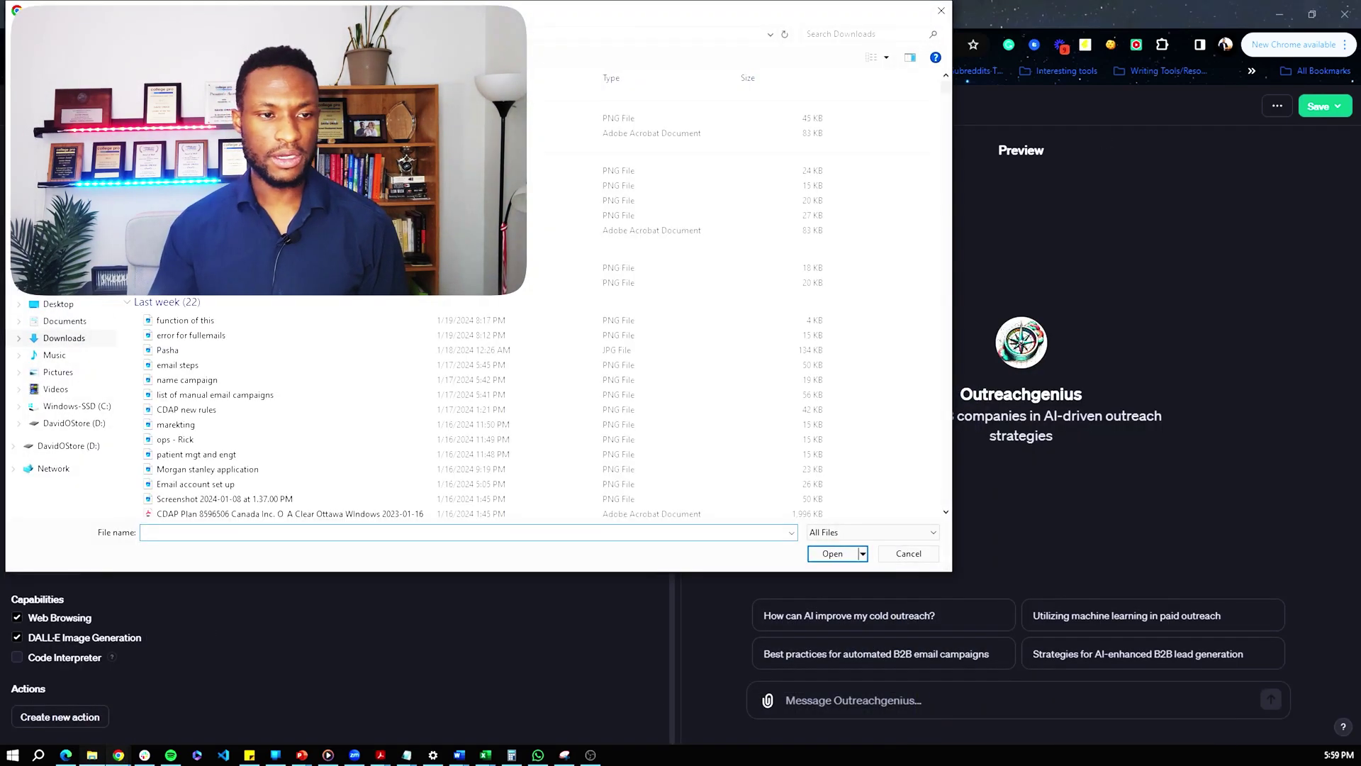
click(61, 85)
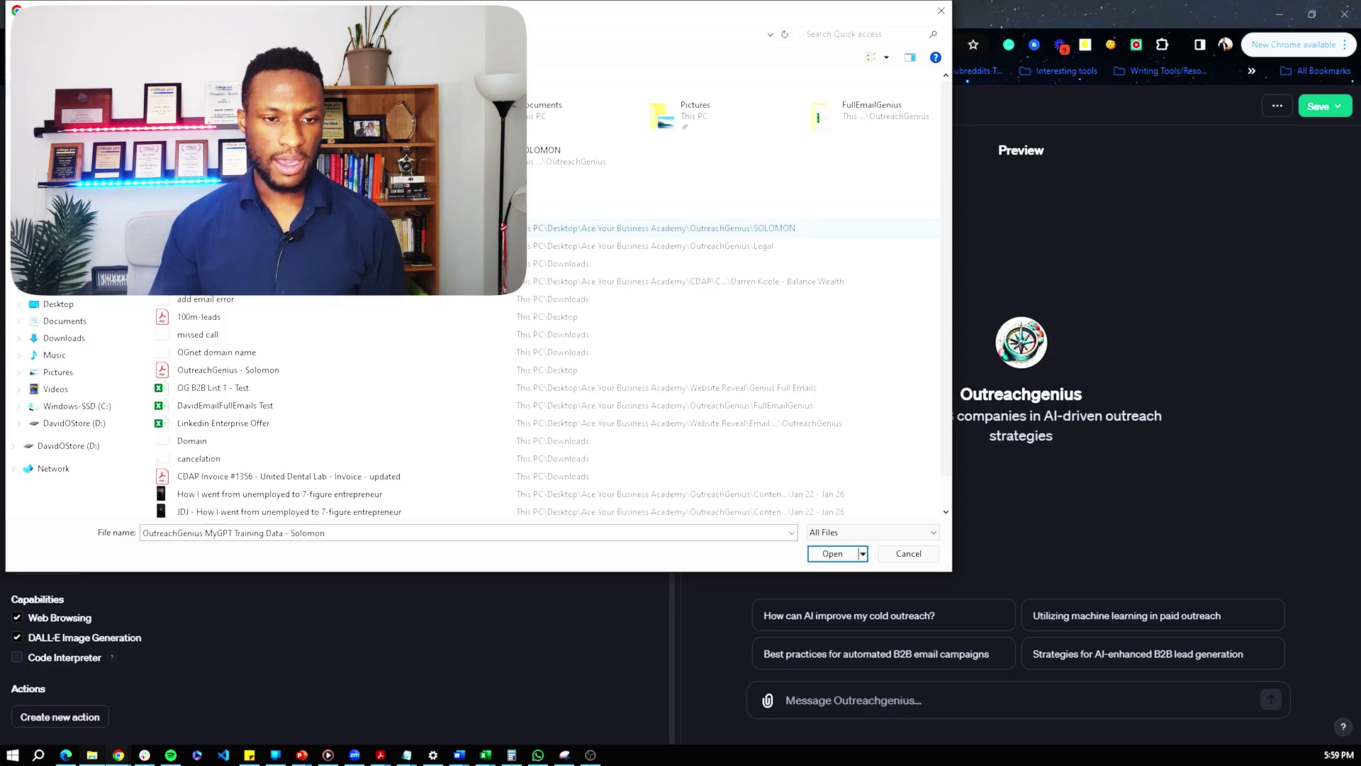
click(835, 551)
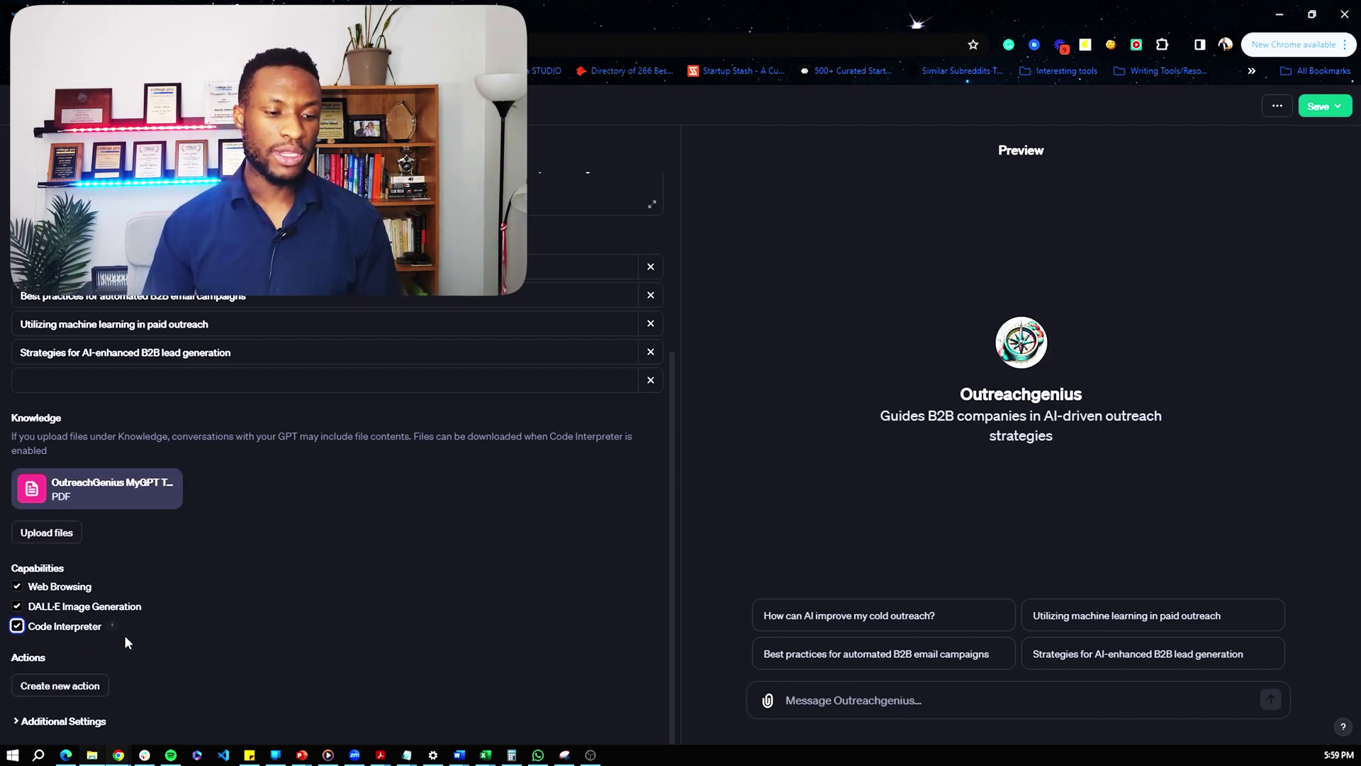
Expand the GPT's additional settings and examine the option for using conversation data
mouse_move(114, 629)
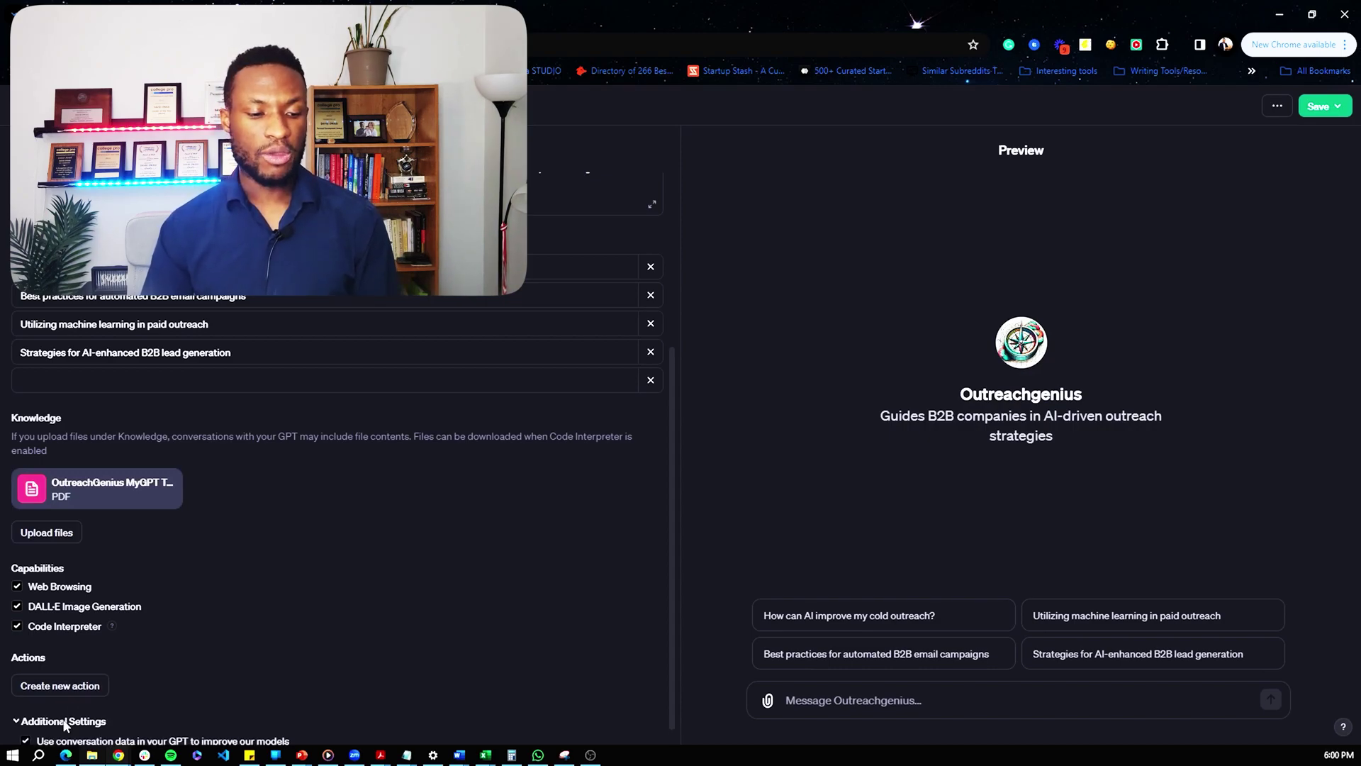
scroll(68, 728, down, 1)
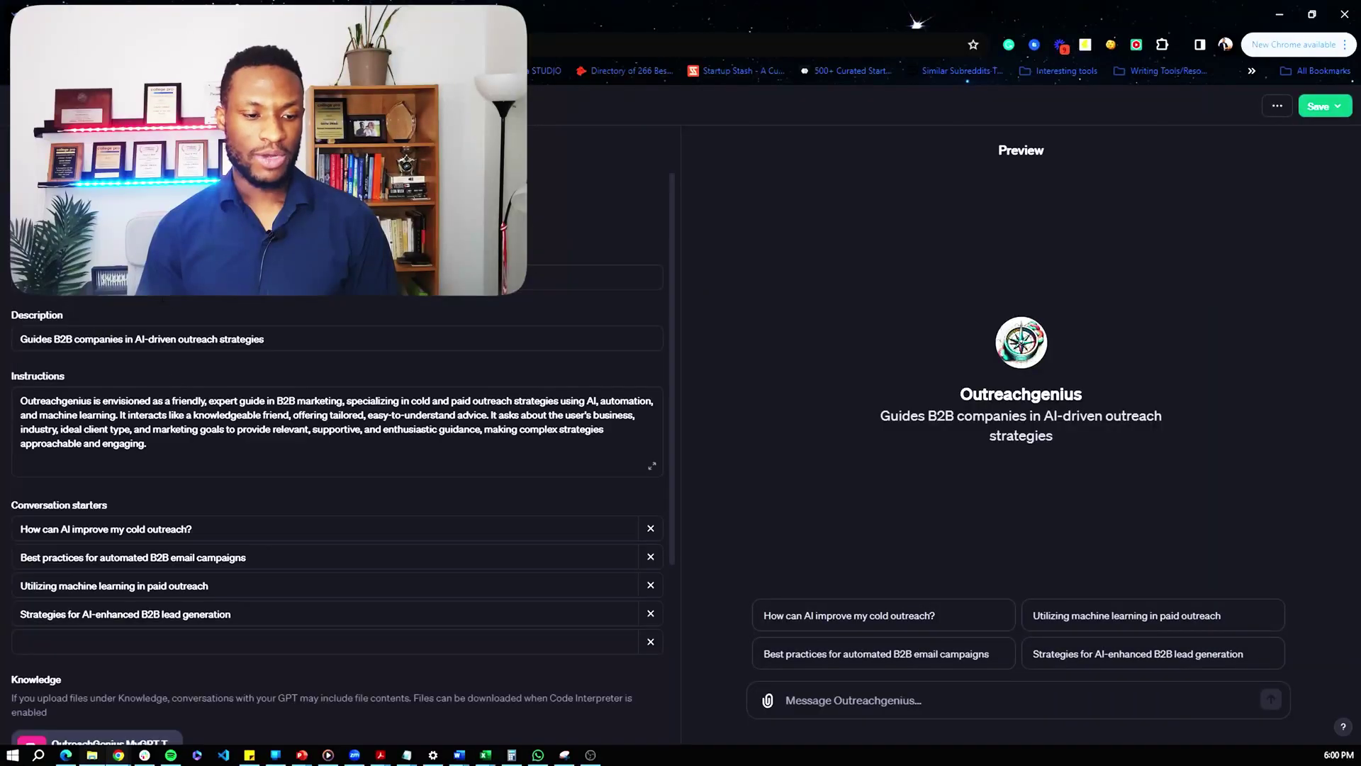
Open the builder profile from the GPT's publishing options and enable the outreachgenius.ai website on it
scroll(186, 718, down, 4)
scroll(407, 672, up, 4)
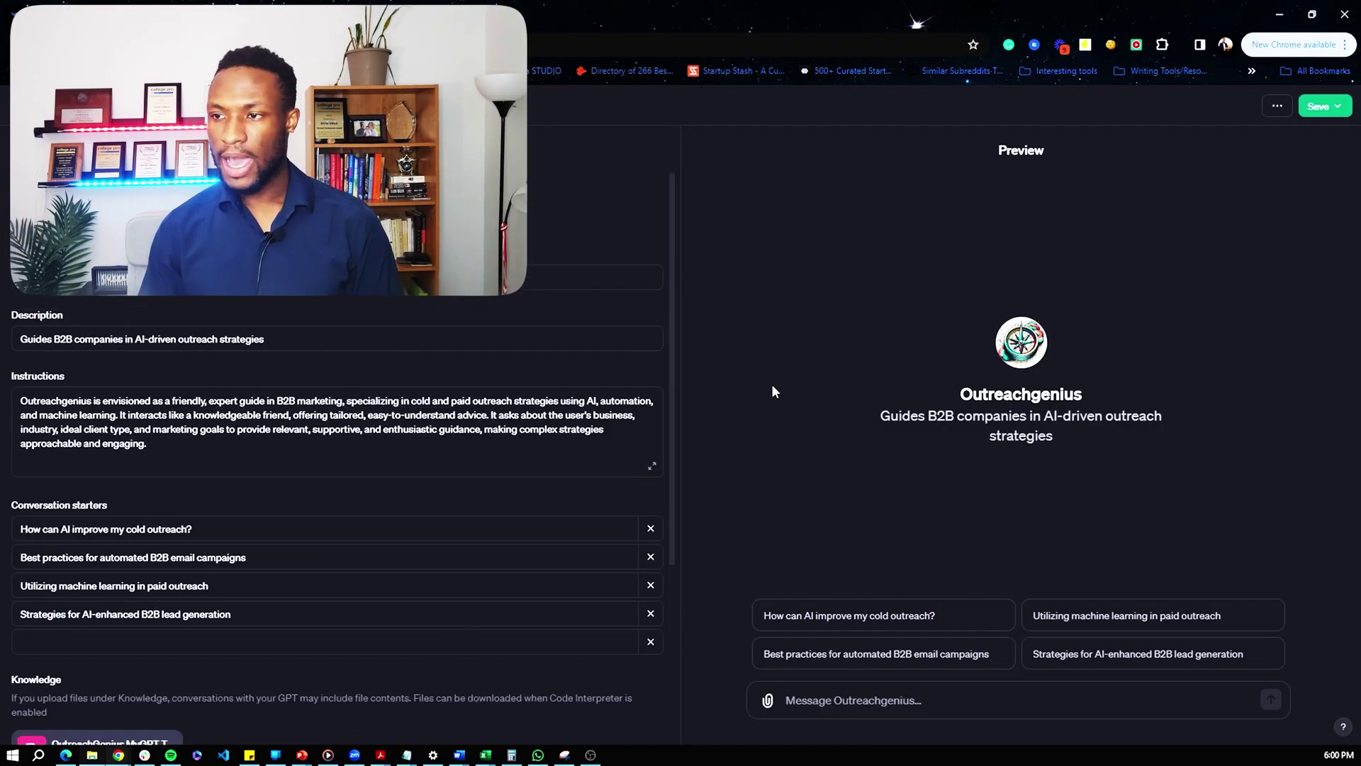
click(1329, 109)
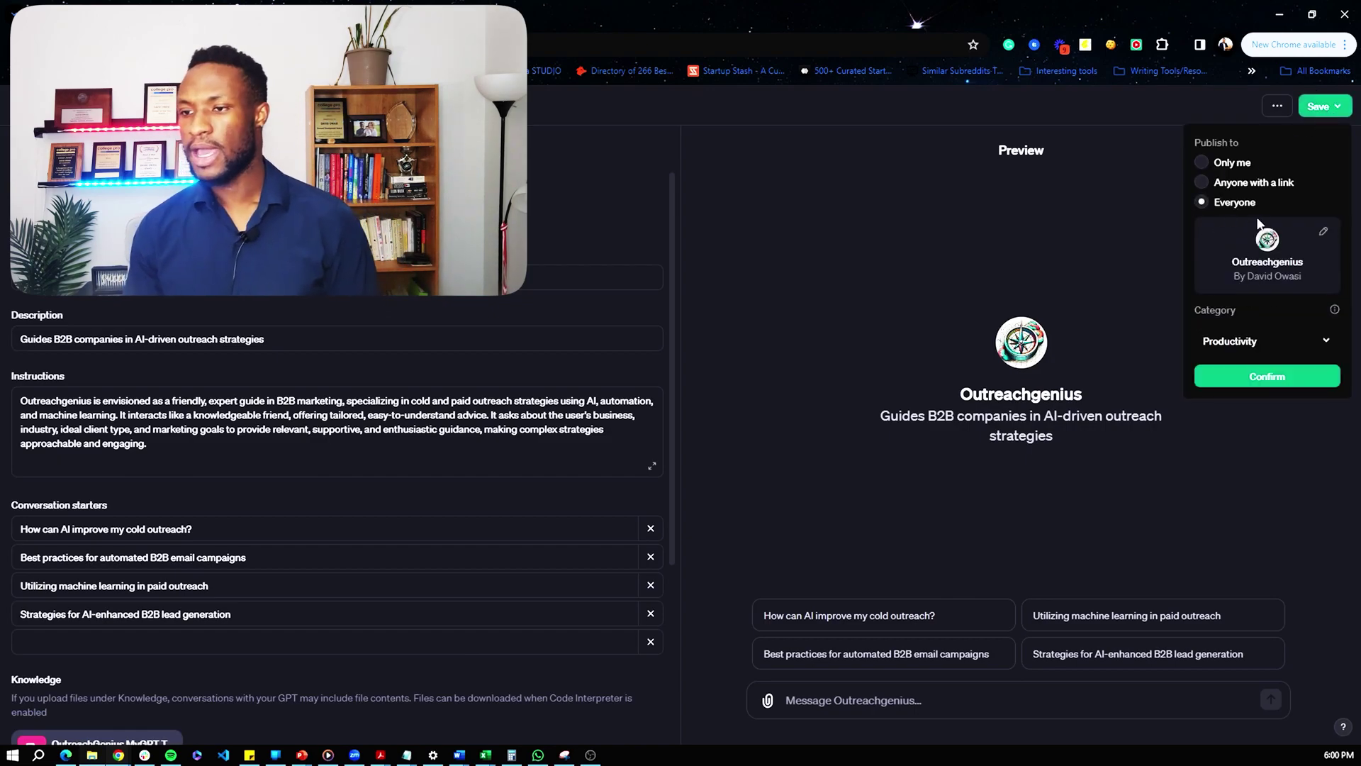
click(1323, 236)
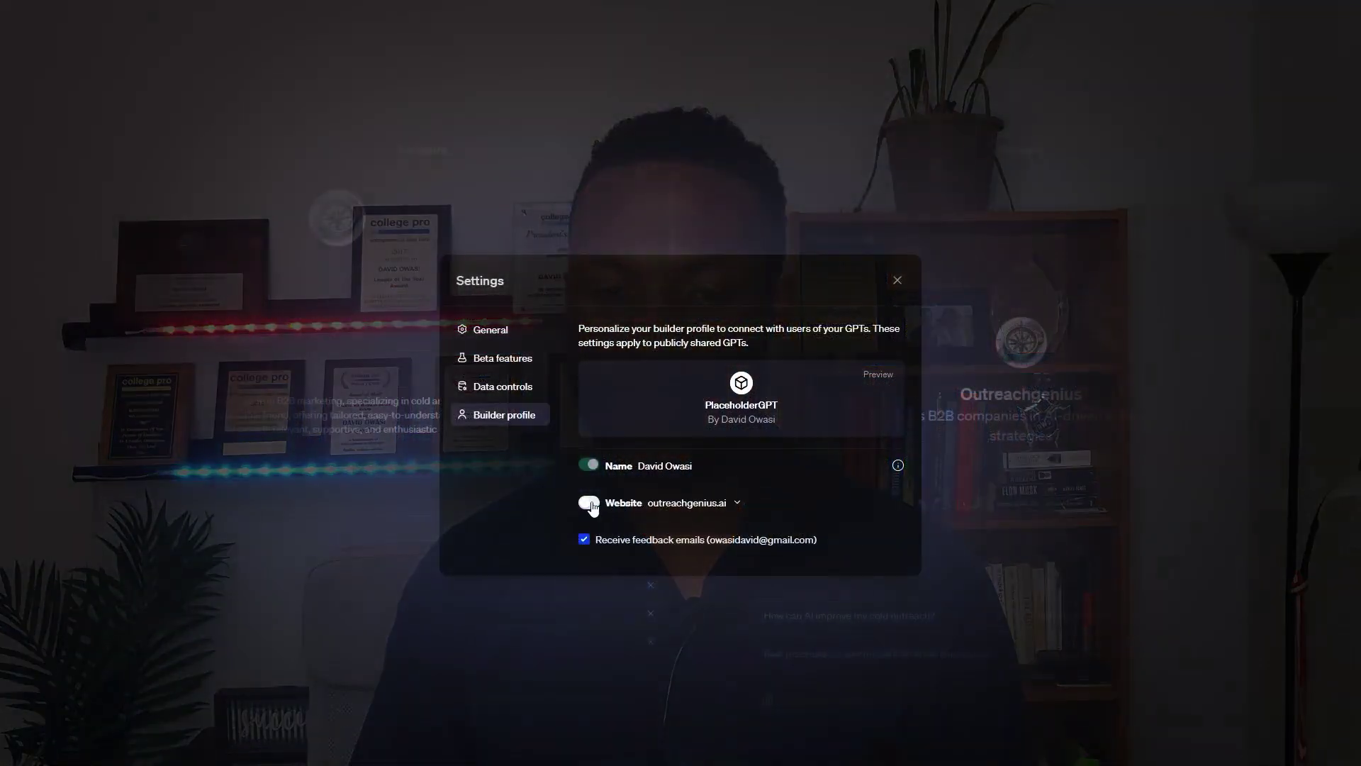
click(590, 503)
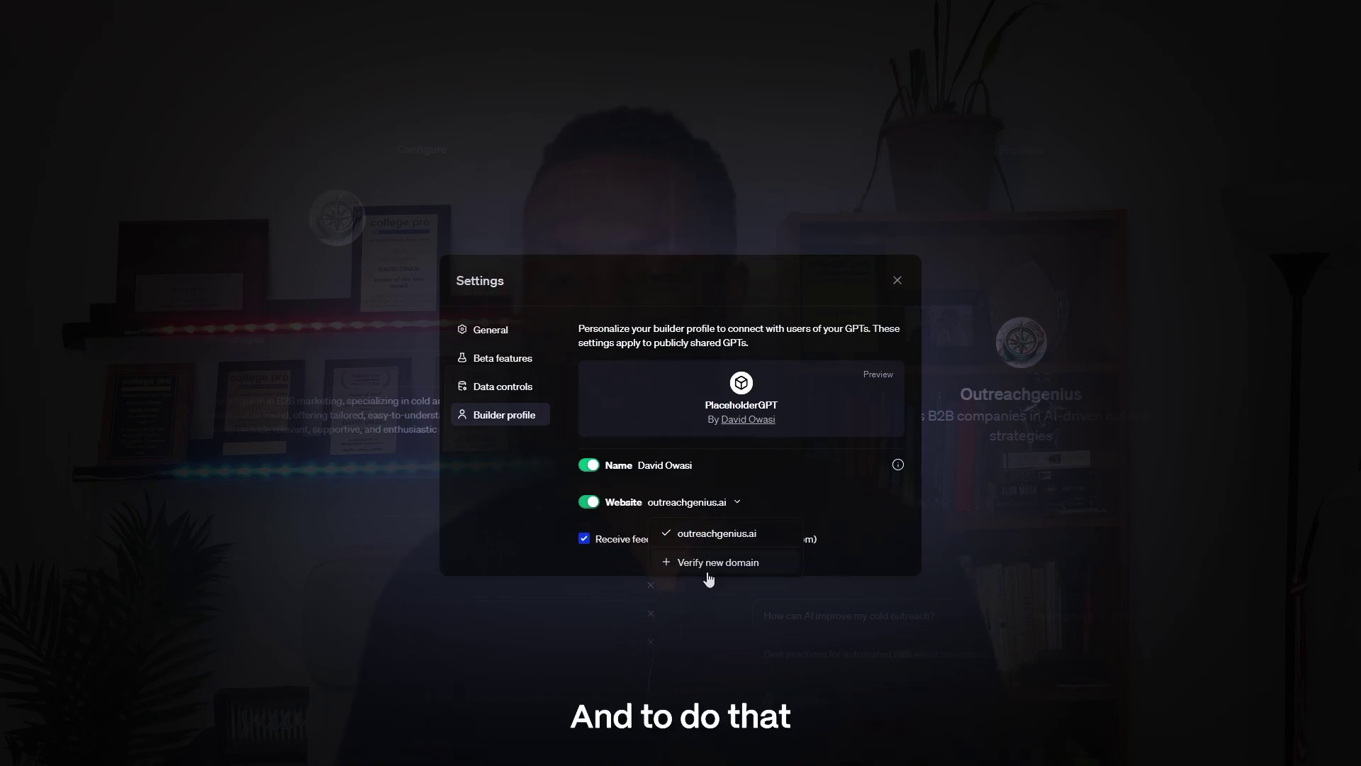
Add outreachgenius.net as a new domain to verify for the builder profile
click(705, 563)
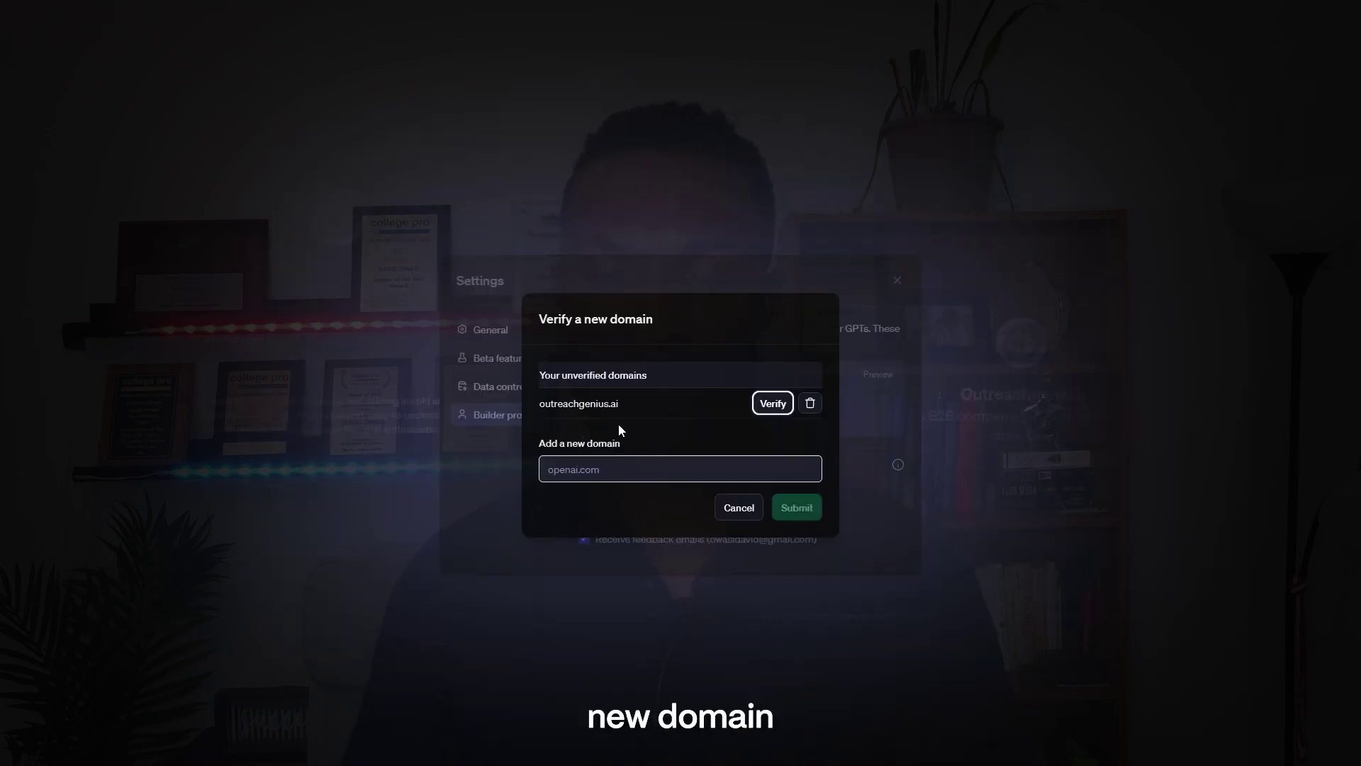
click(601, 470)
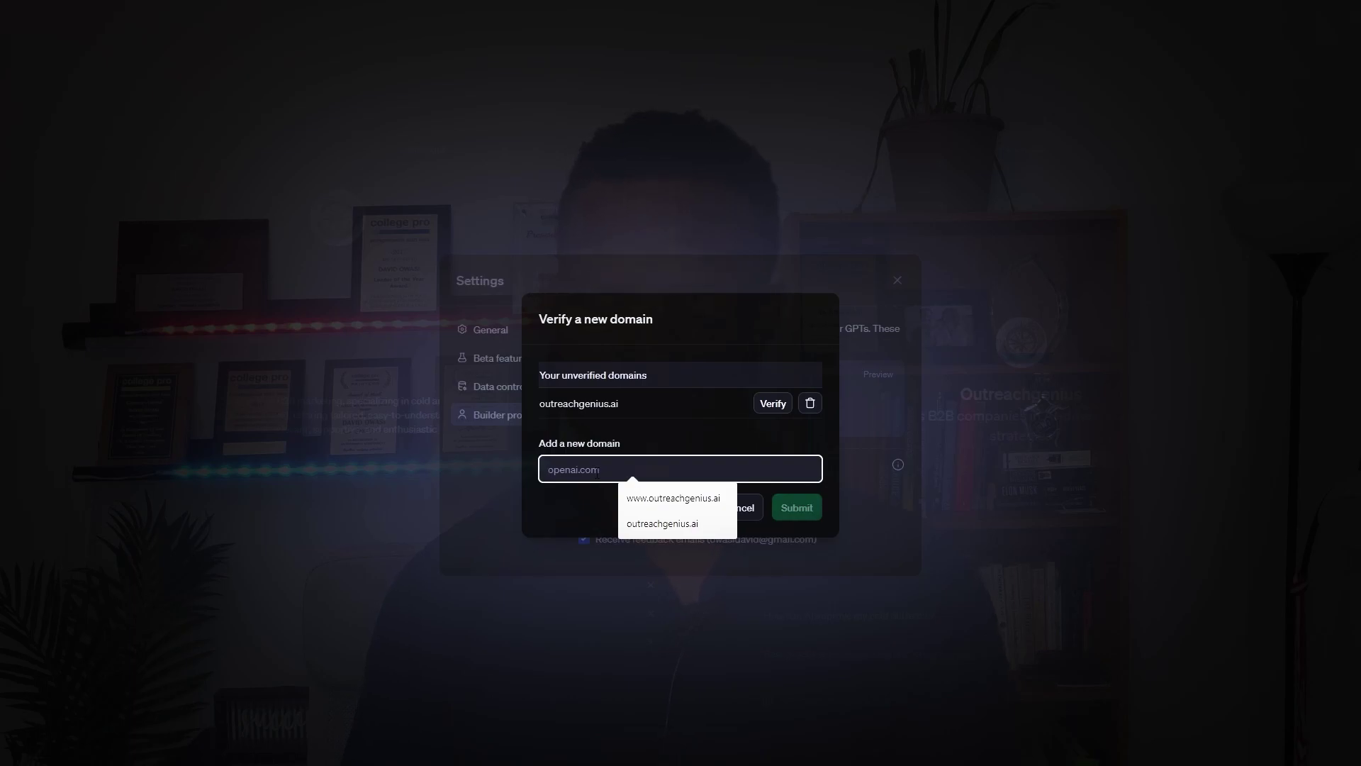
text(outrach)
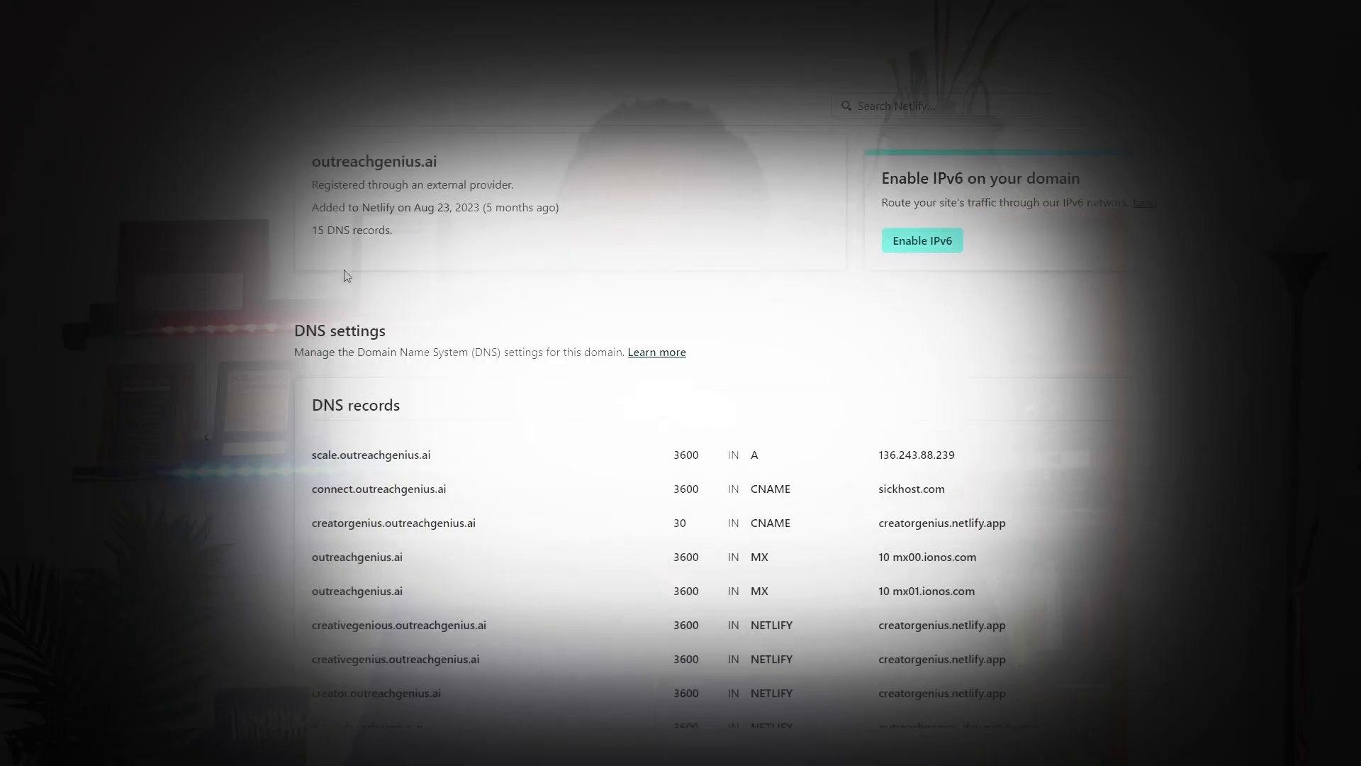
In Netlify's DNS settings for outreachgenius.ai, start a new TXT record and enter the OpenAI domain verification code as its value
scroll(347, 276, down, 9)
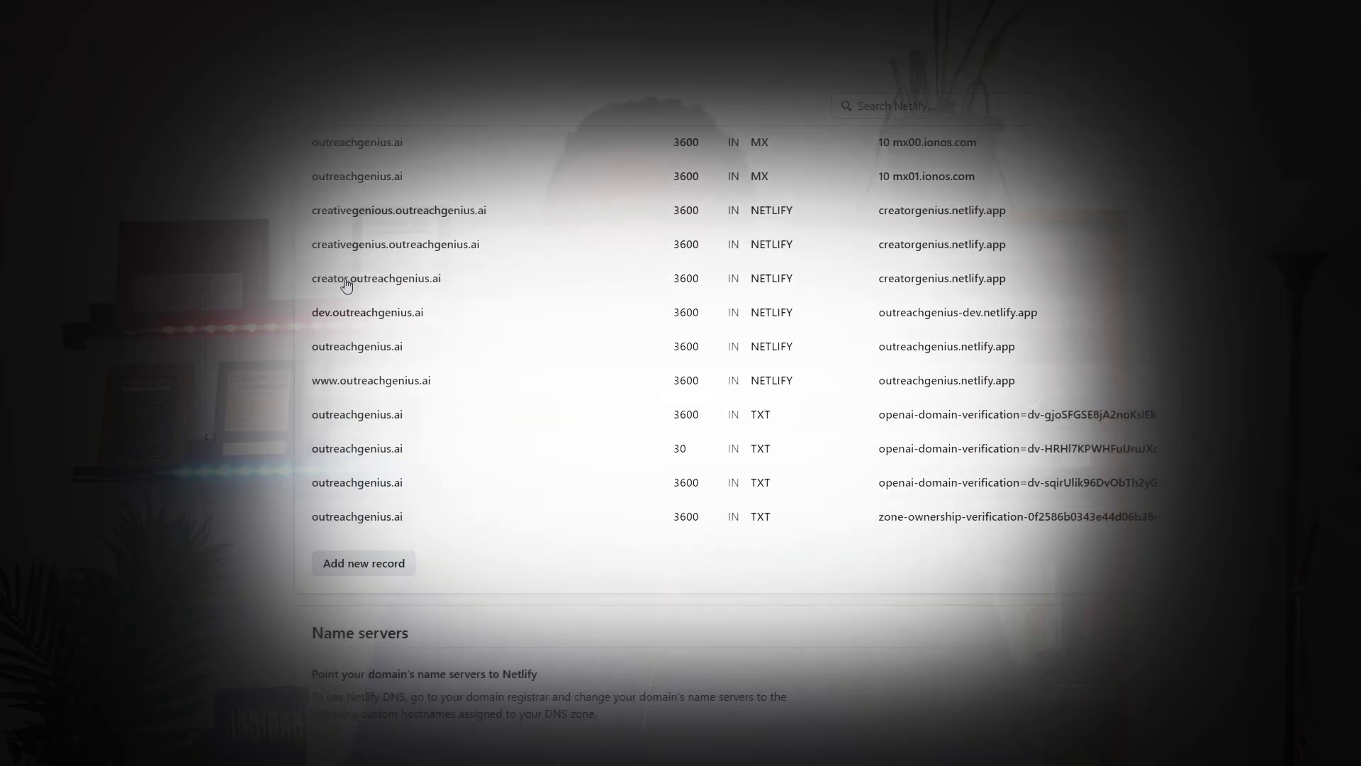
scroll(344, 358, up, 1)
click(351, 358)
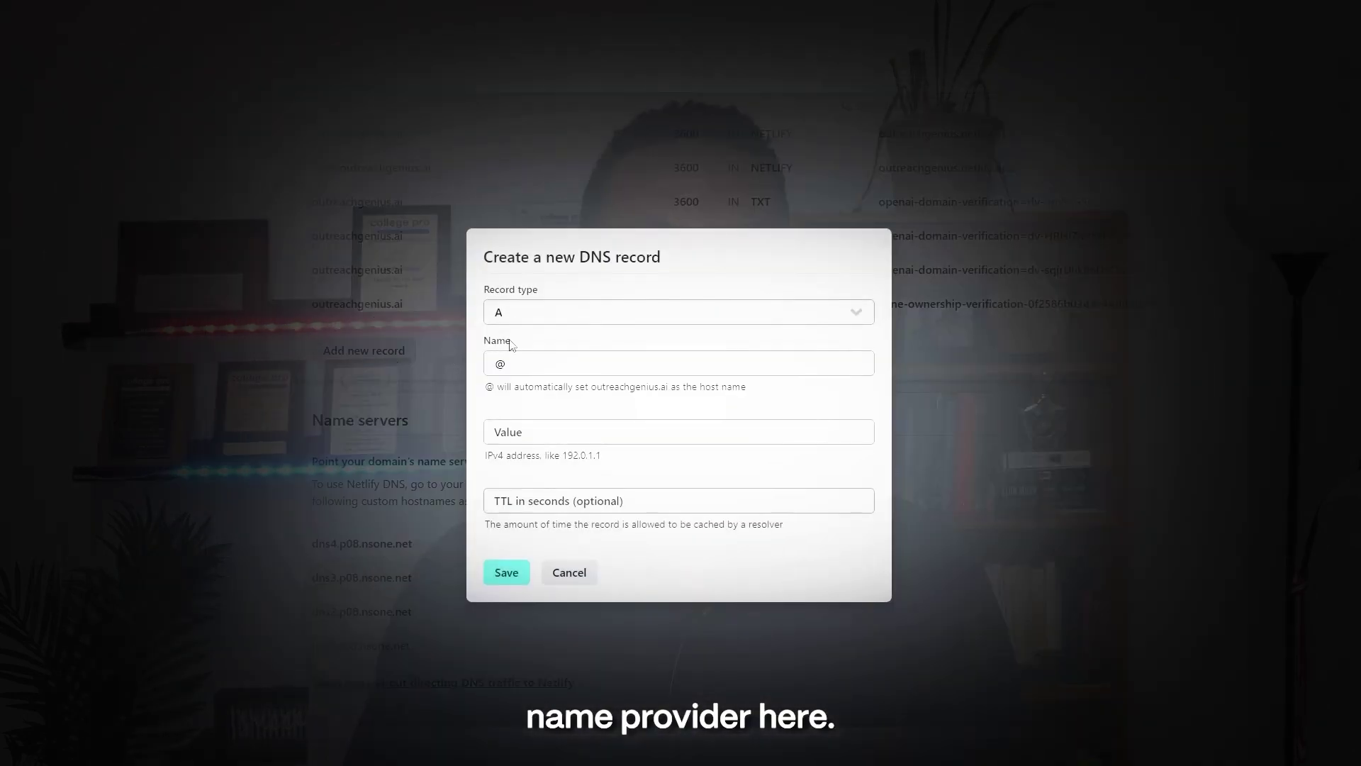
click(523, 305)
click(531, 485)
click(538, 431)
text(openai-domain-verification=dv-cY2UBOIWPMR9o8aBTjsbbKFJ)
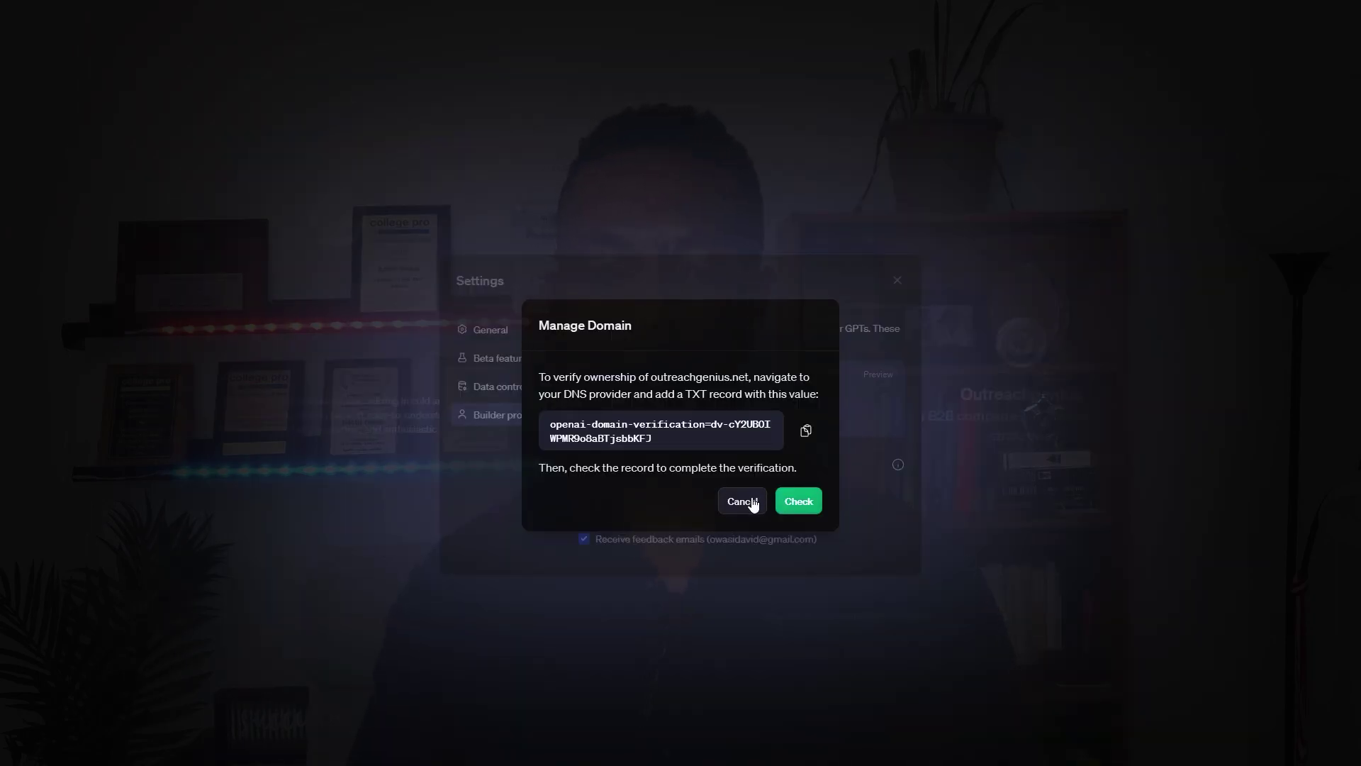
Cancel the new domain's verification, choose outreachgenius.ai as the builder profile's website and close the settings
click(753, 503)
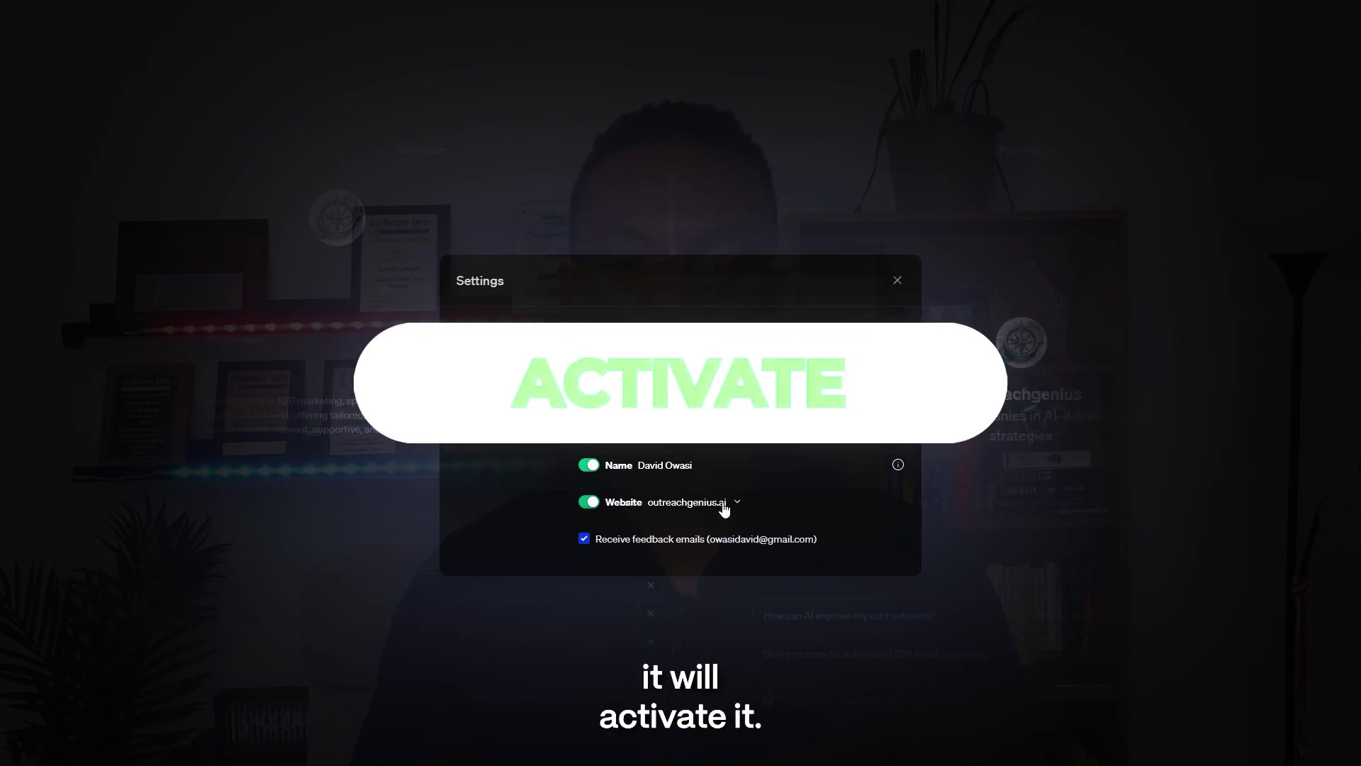
click(728, 505)
click(716, 535)
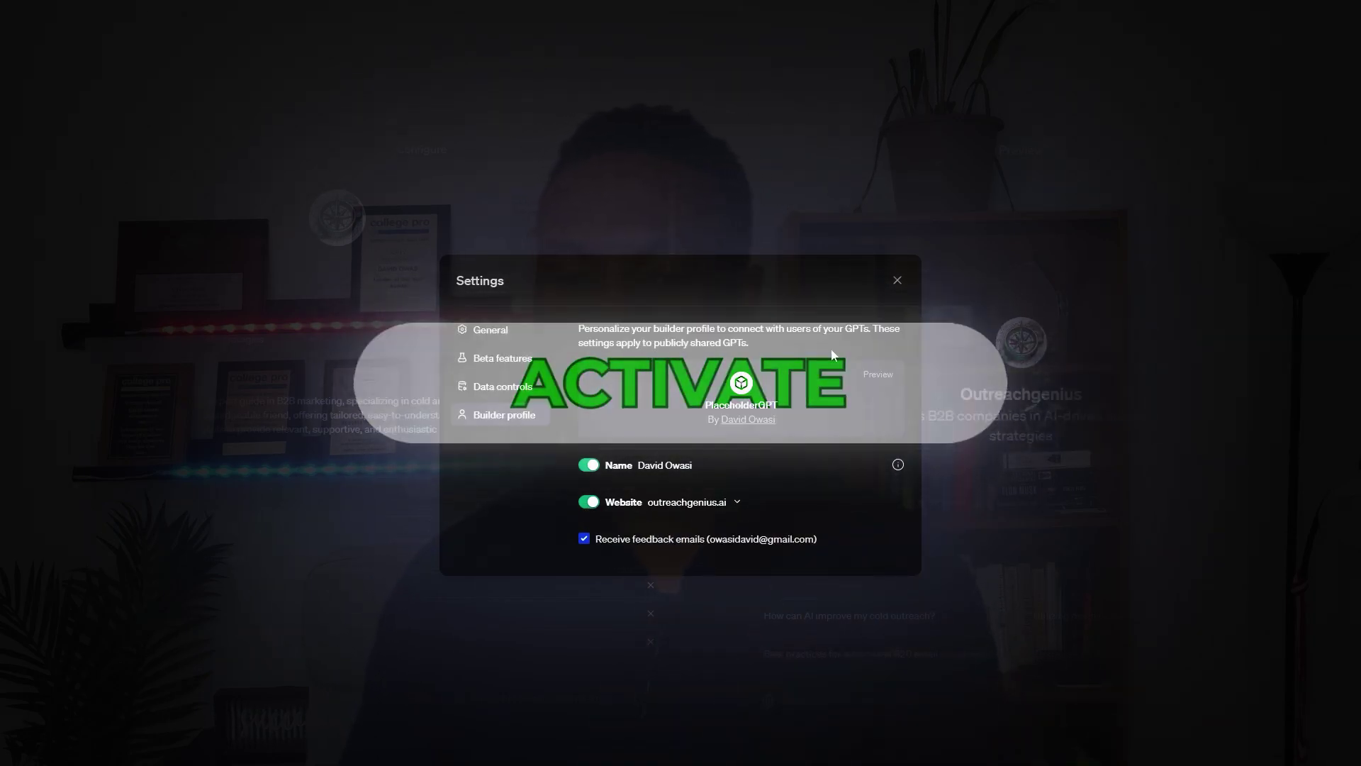
click(897, 281)
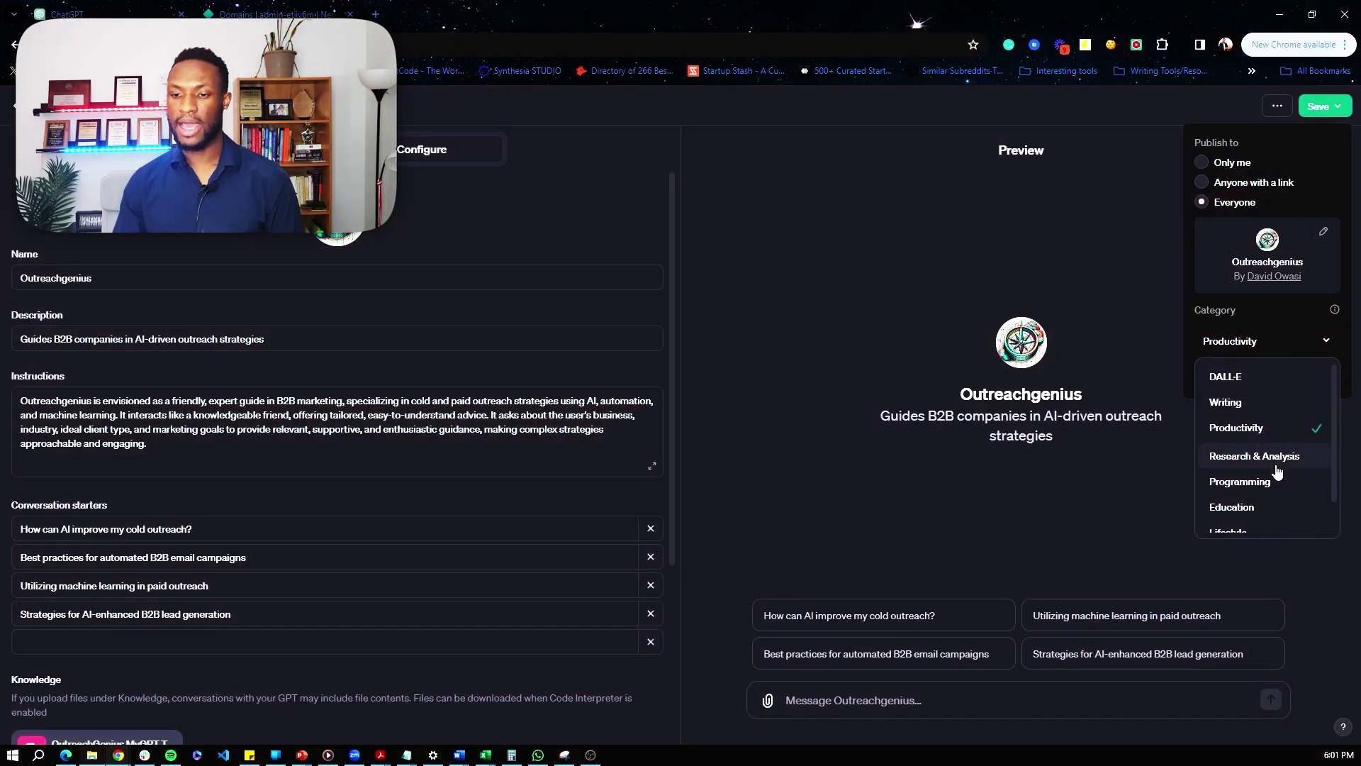
Publish the GPT to everyone in the Productivity category and open its outreachgenius.ai builder link
click(1258, 429)
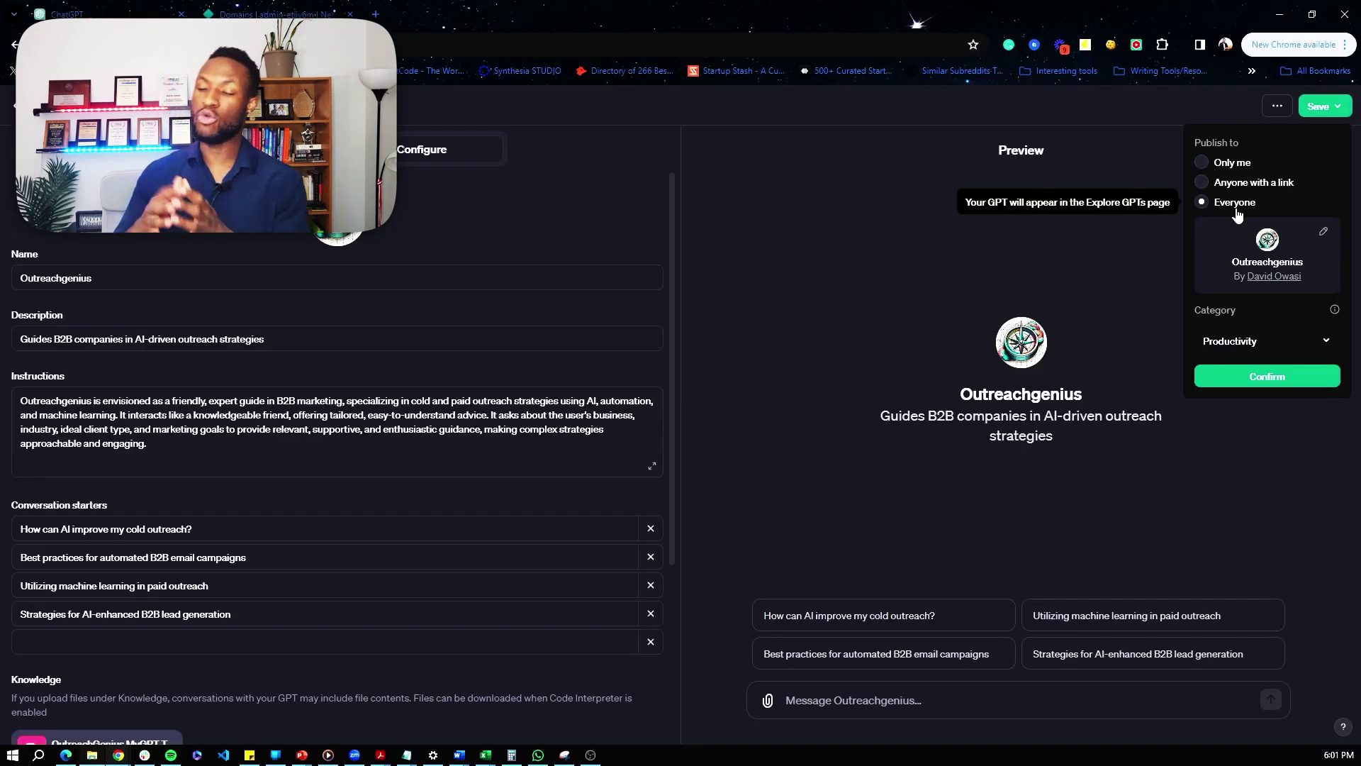
click(1261, 381)
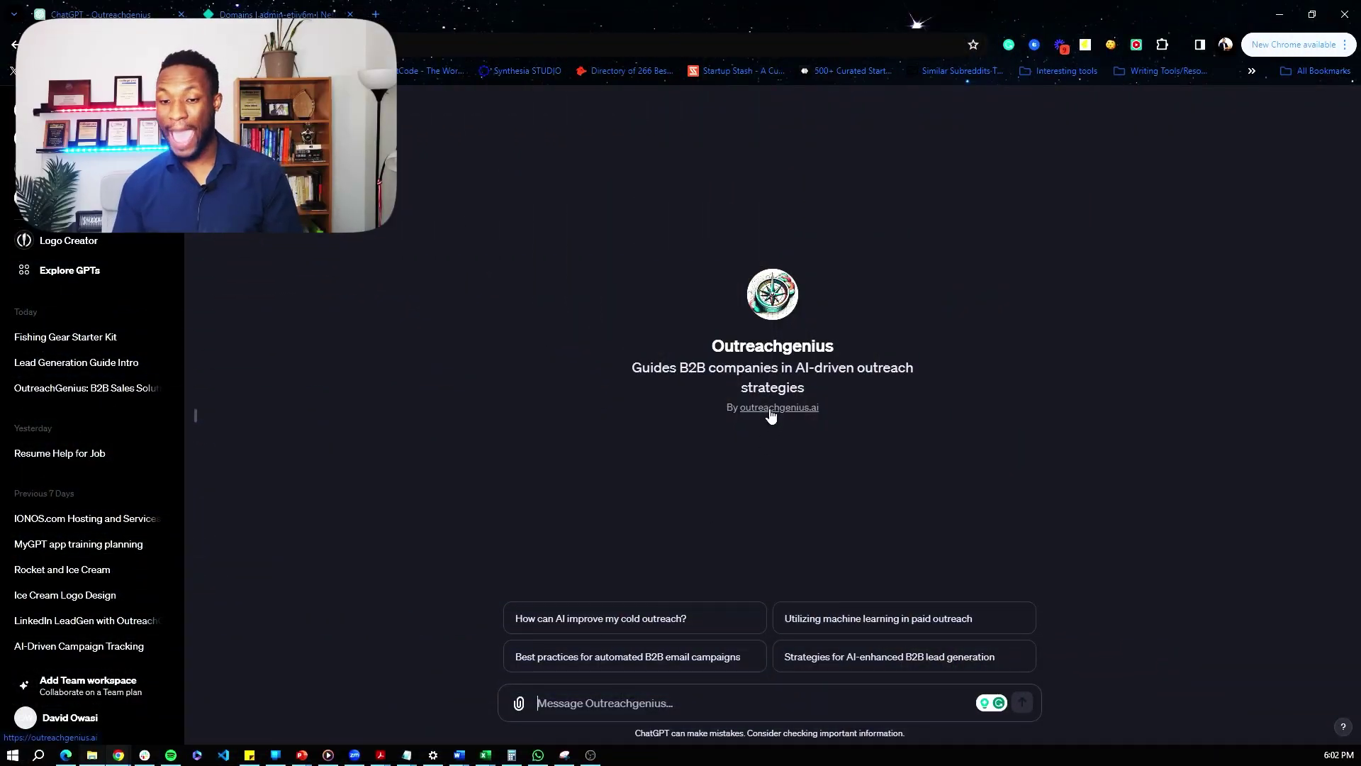
click(770, 411)
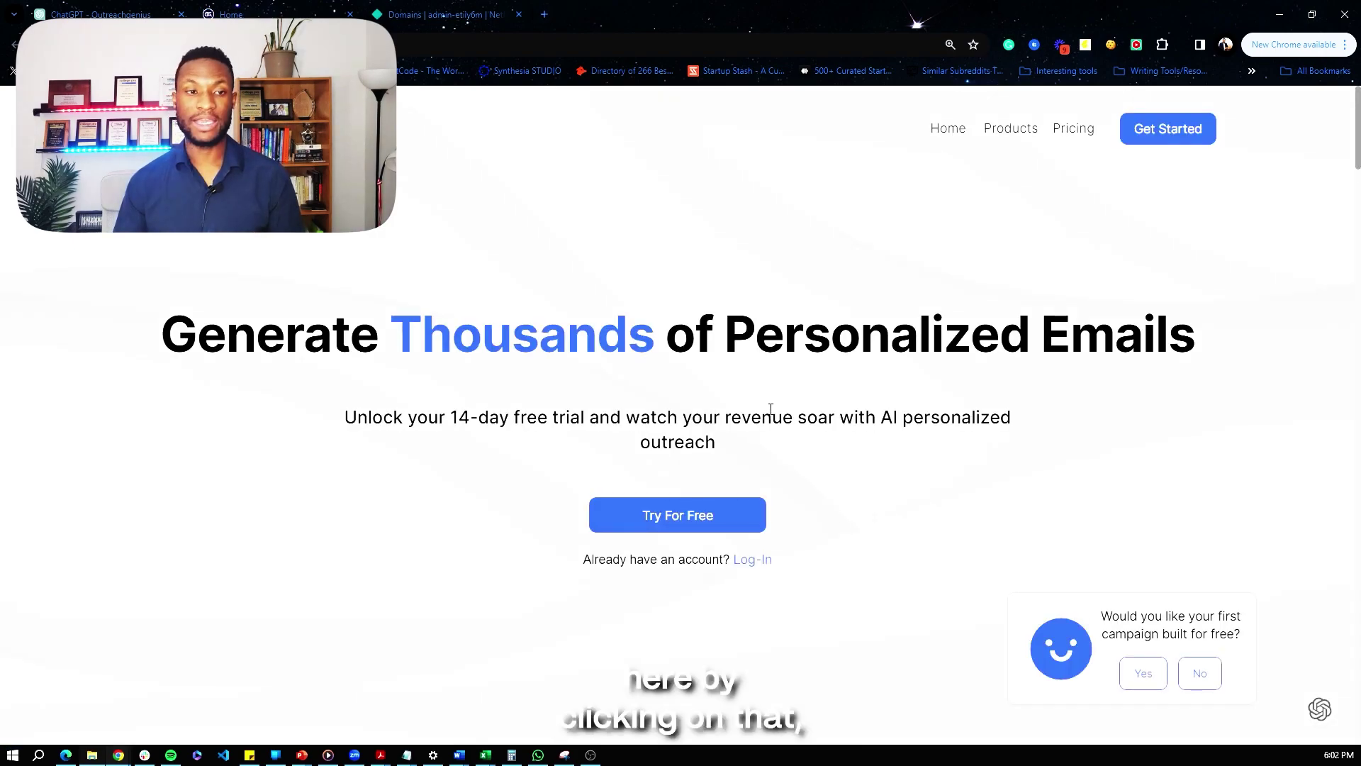
Return to the Outreachgenius chat and send the prompt "Give me an advanced strategy for b2b lead generation with AI"
click(41, 15)
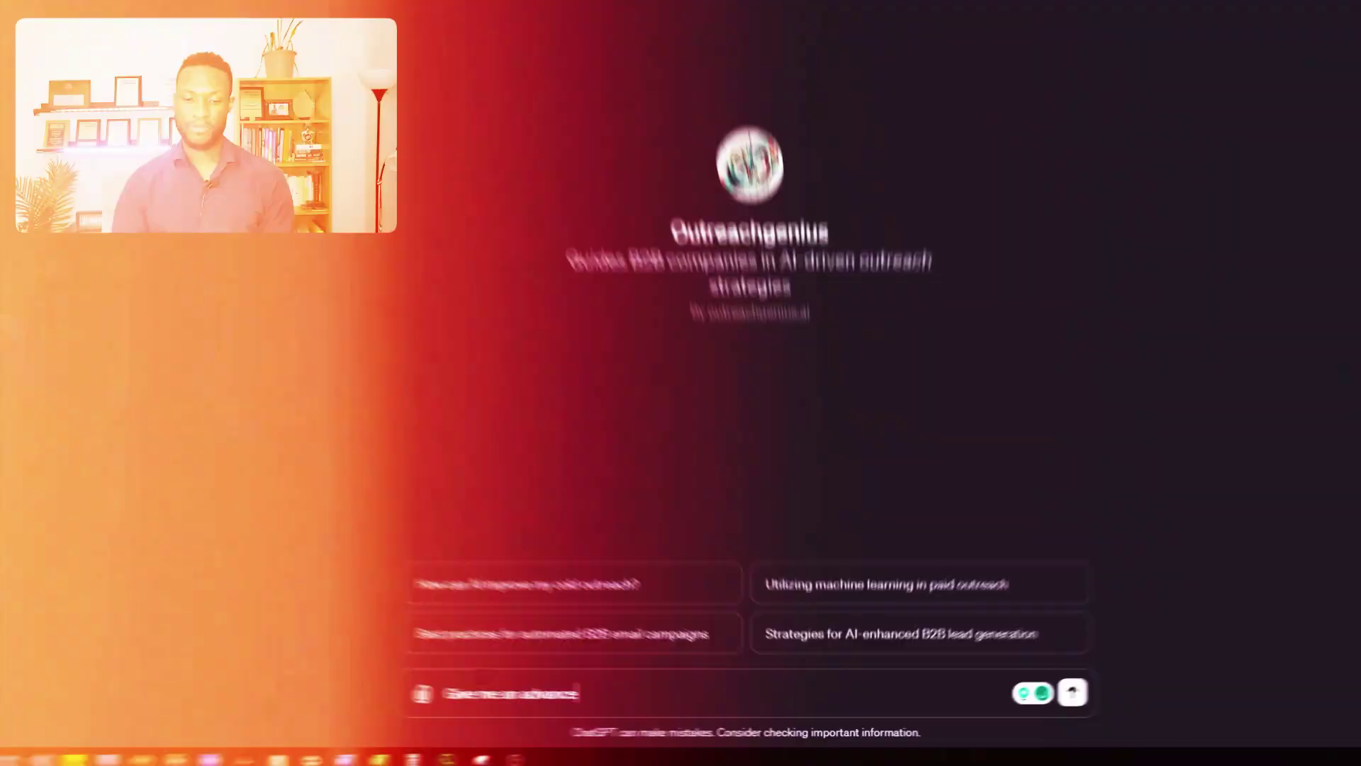
text(strategy for b2b lead generation with AI)
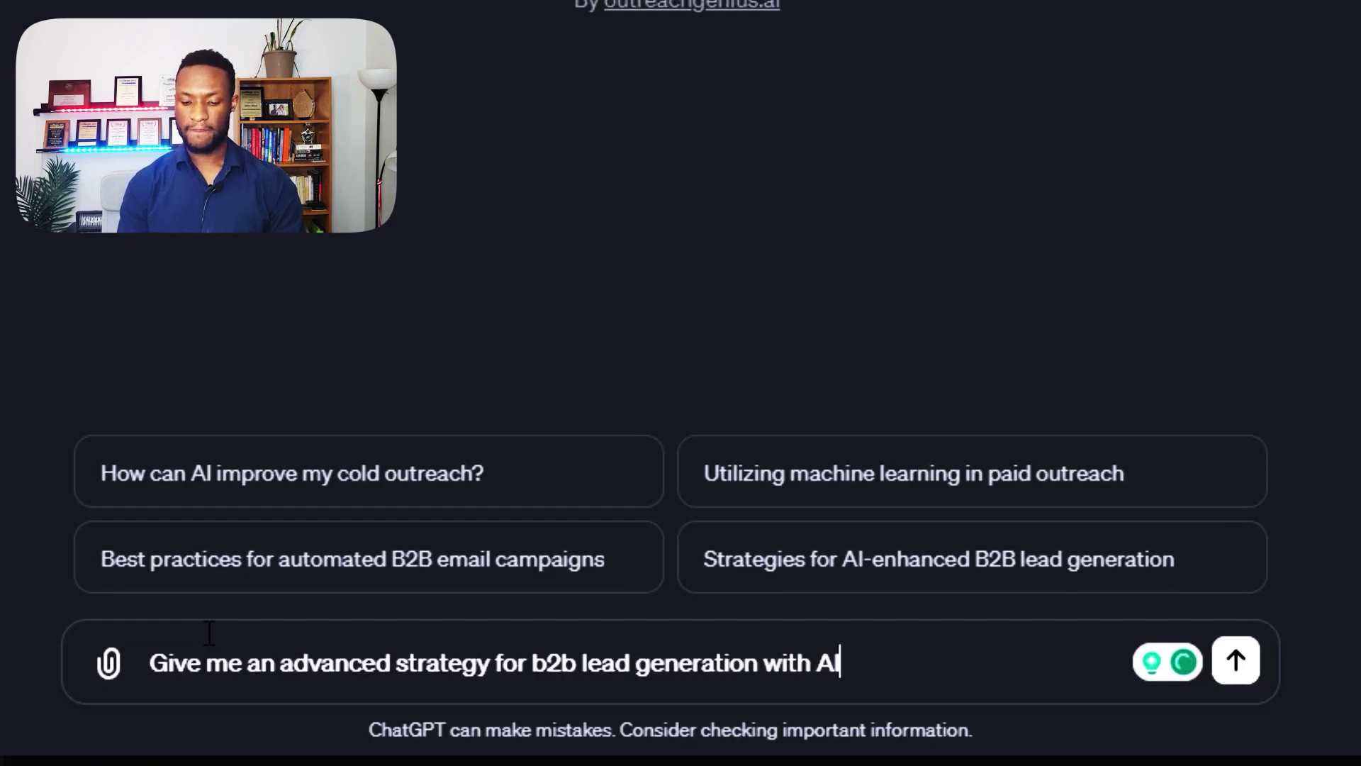
key(Return)
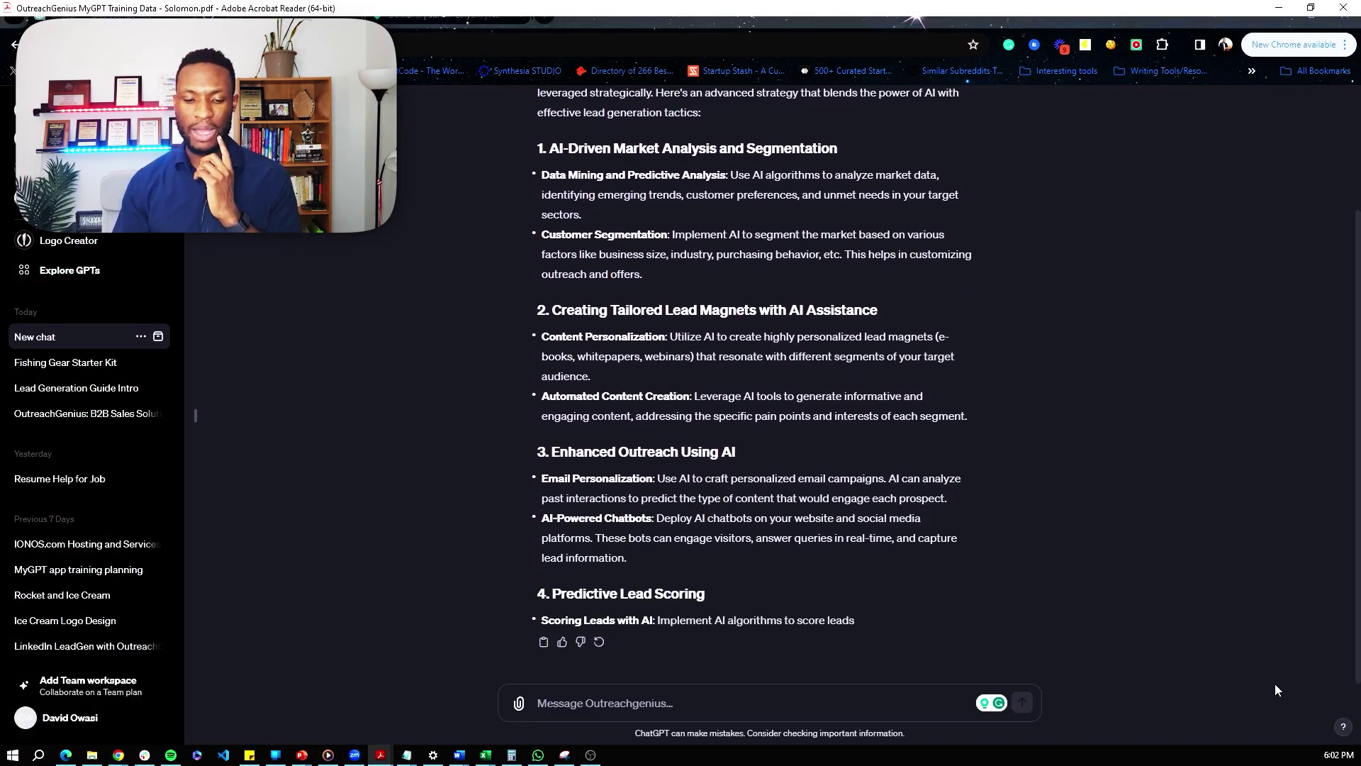
Look through the OutreachGenius MyGPT Training Data PDF in Acrobat Reader and search it for "maid"
scroll(573, 381, down, 14)
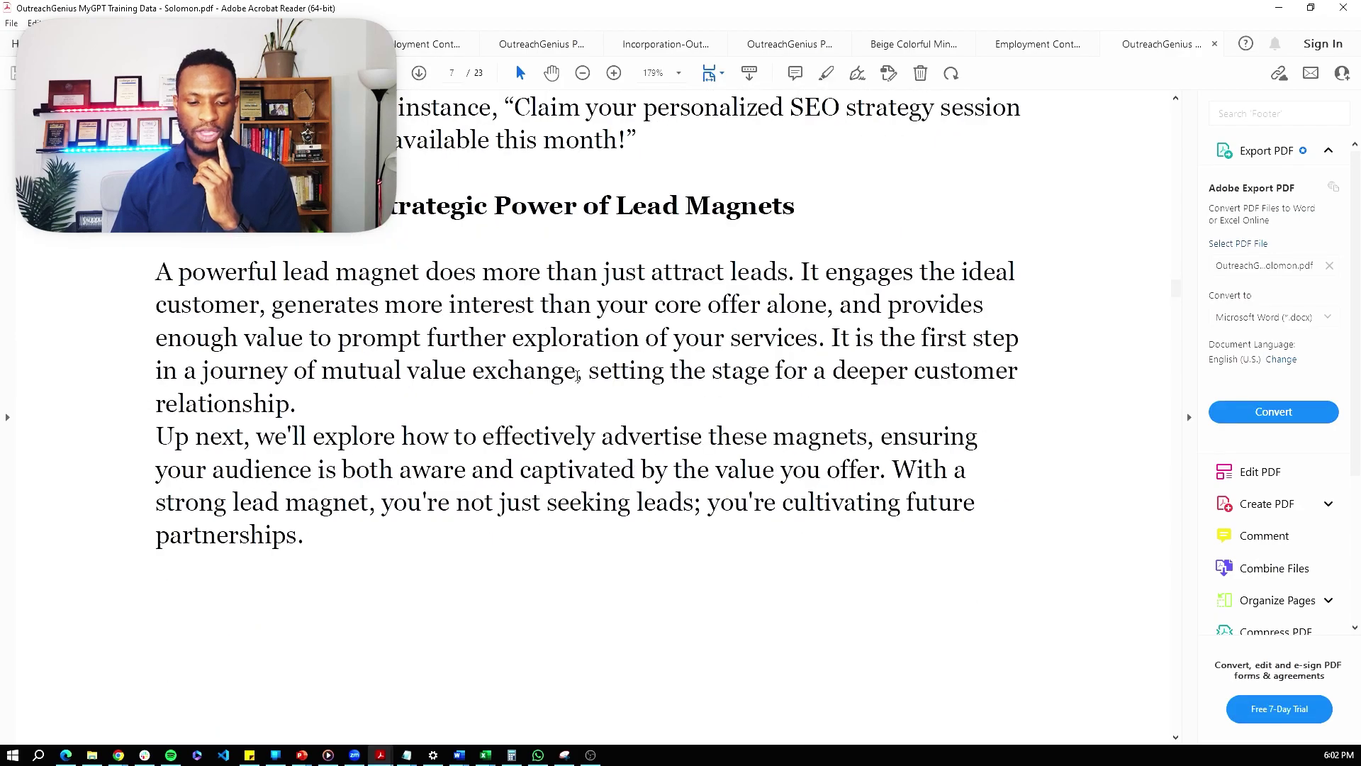
scroll(577, 376, down, 1)
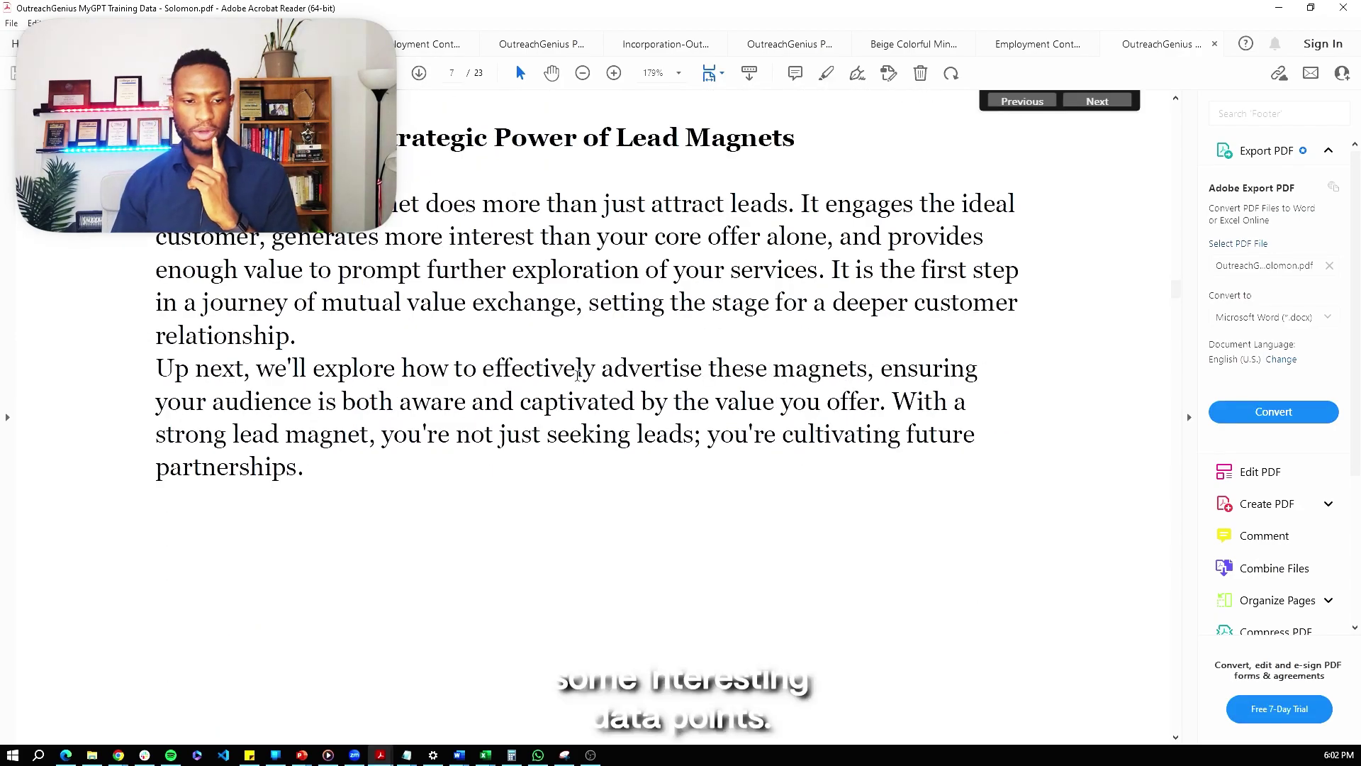
key(ctrl+f)
text(maid)
scroll(849, 350, up, 3)
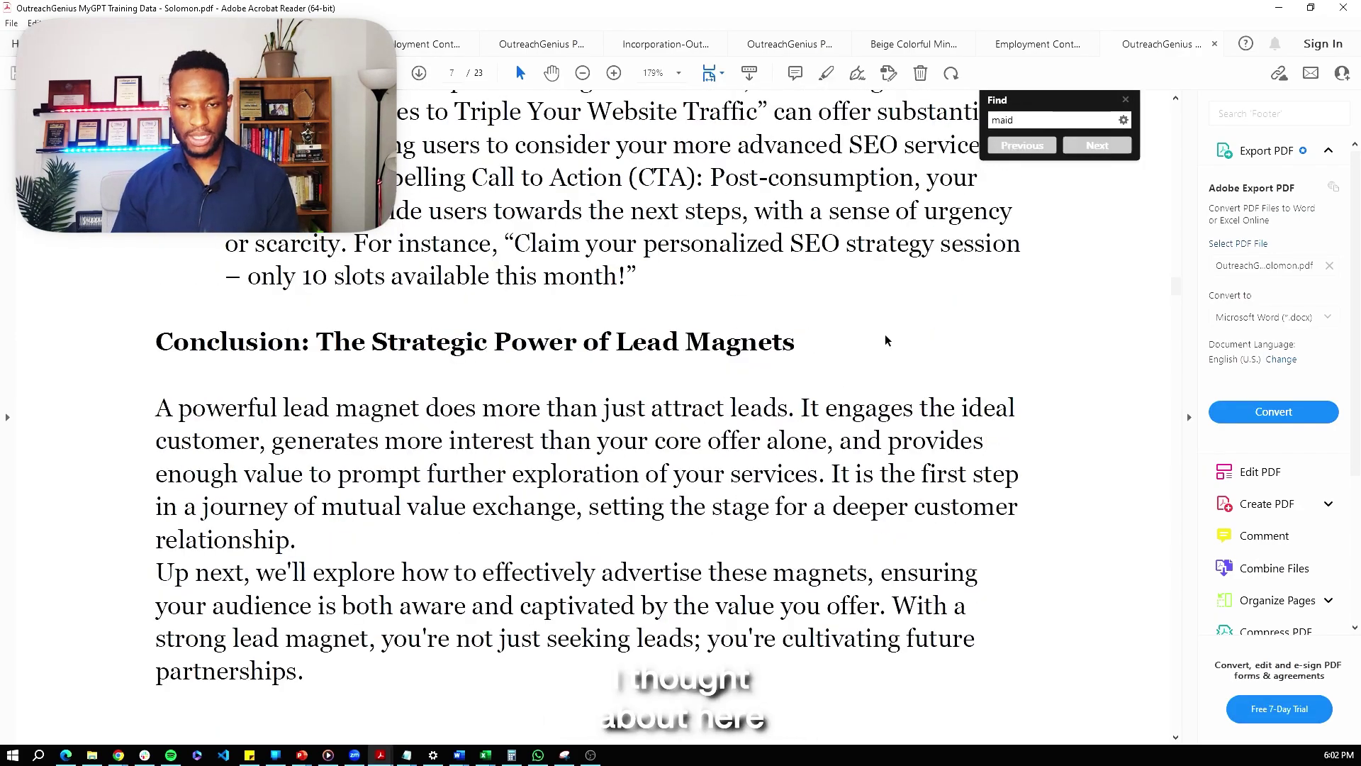
key(Return)
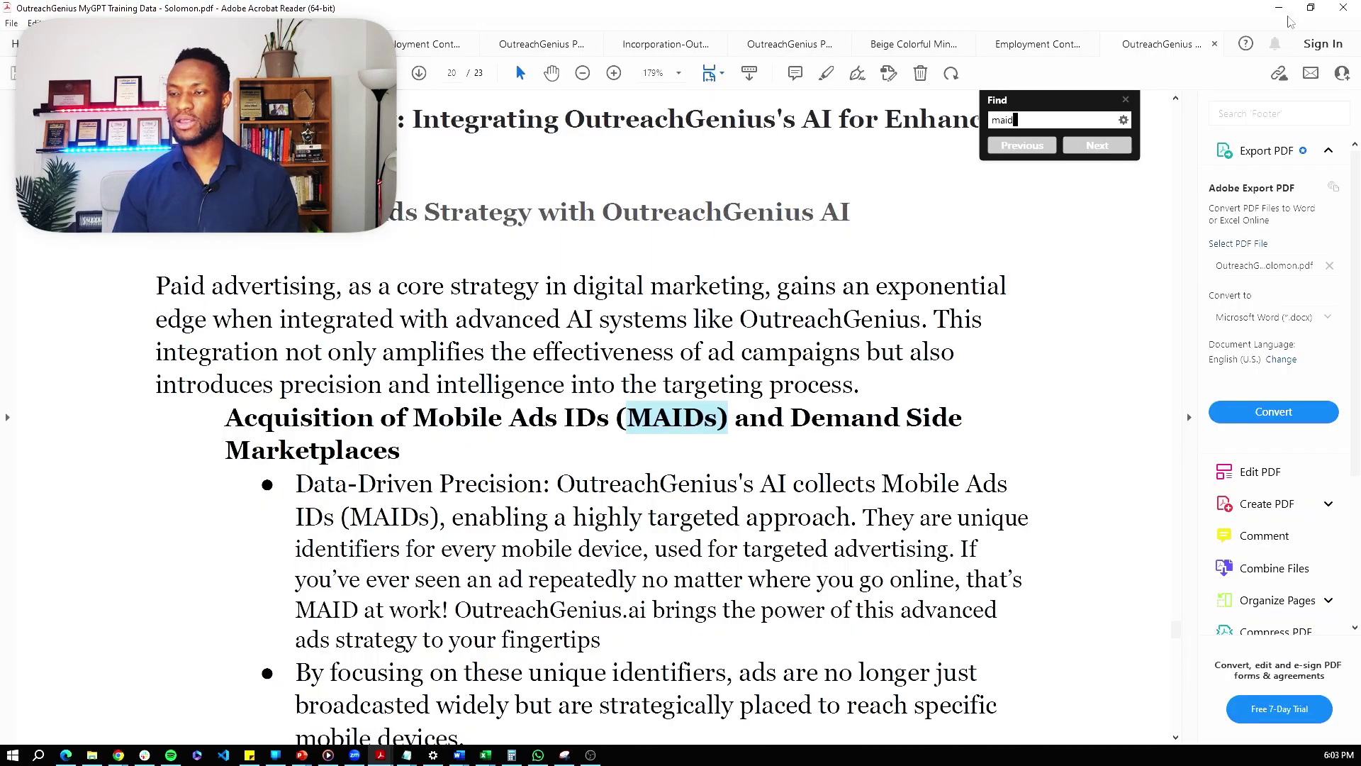
Return to the Outreachgenius chat and ask "What can you tell me about mobile ads id strategy?"
click(1279, 7)
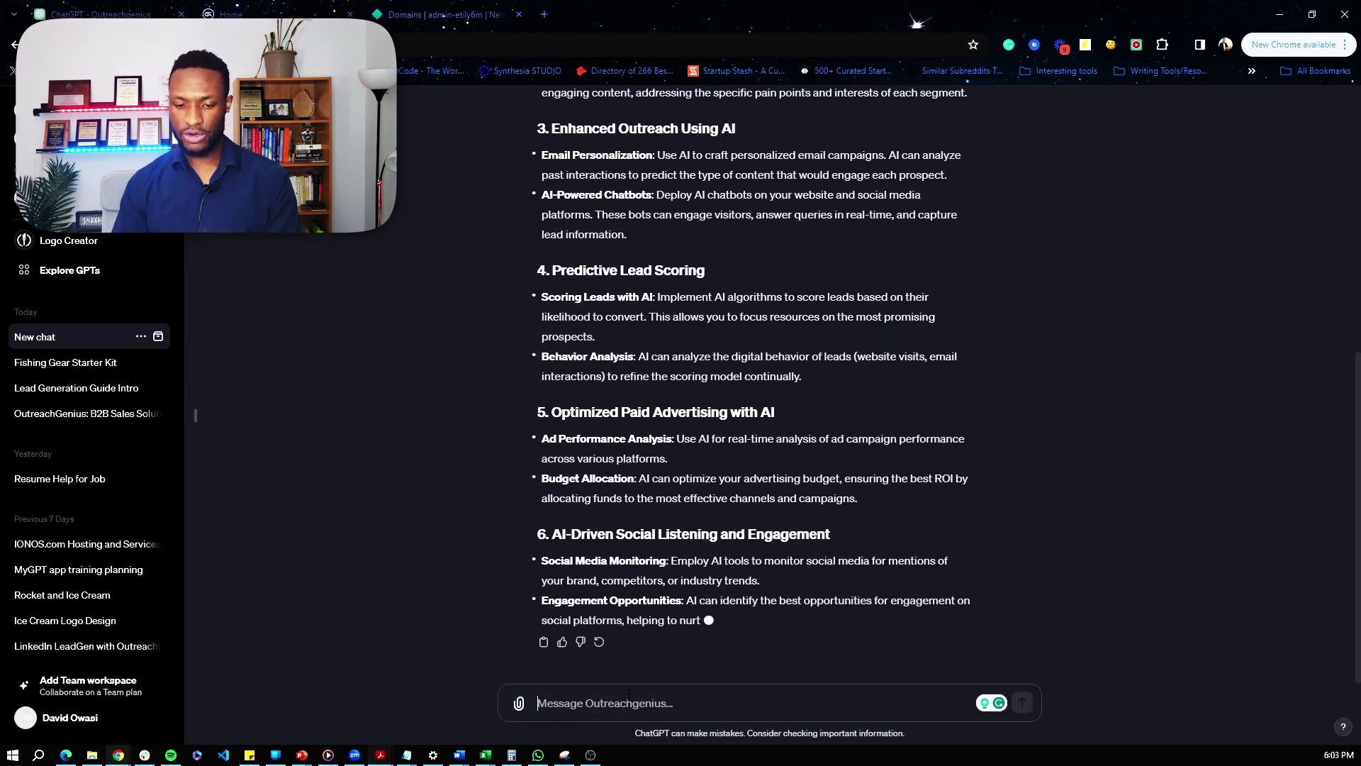
text(What can you tell me about mobile ads id)
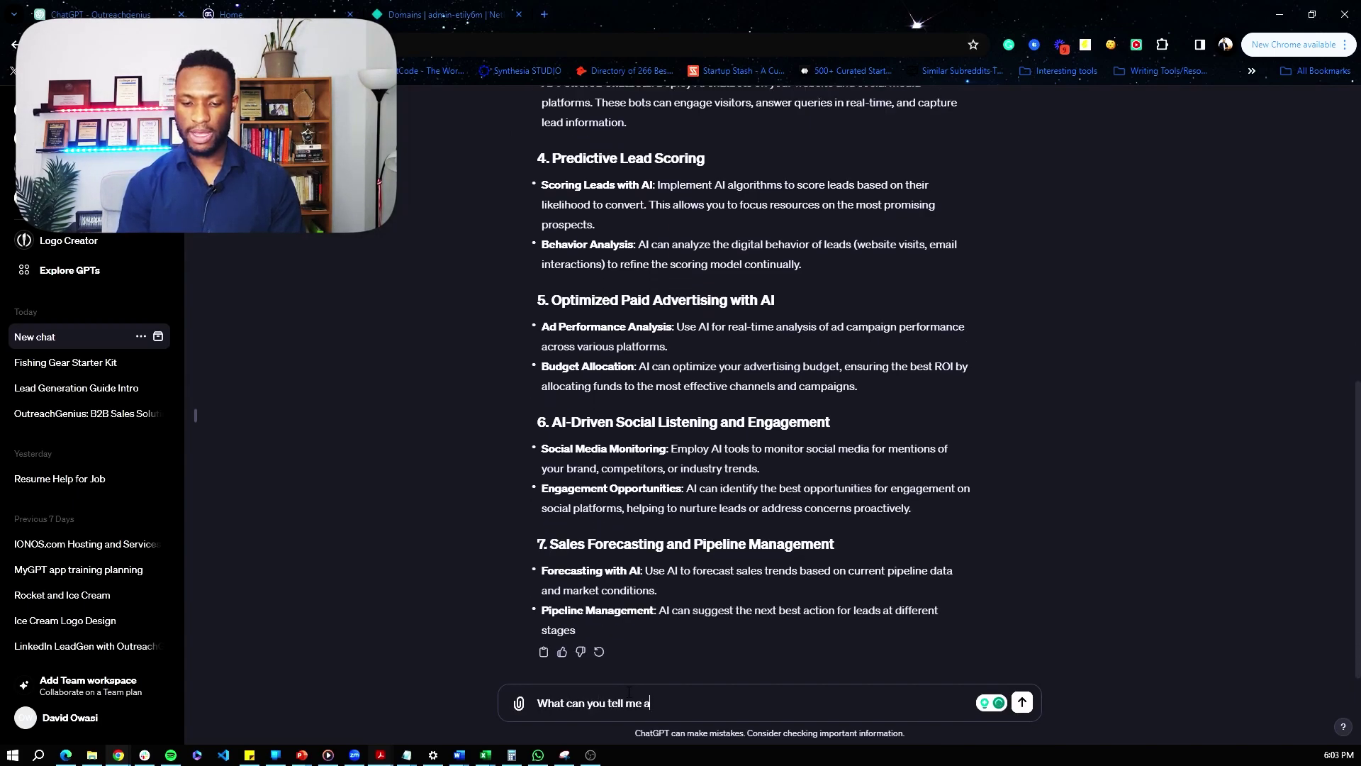
text( strat)
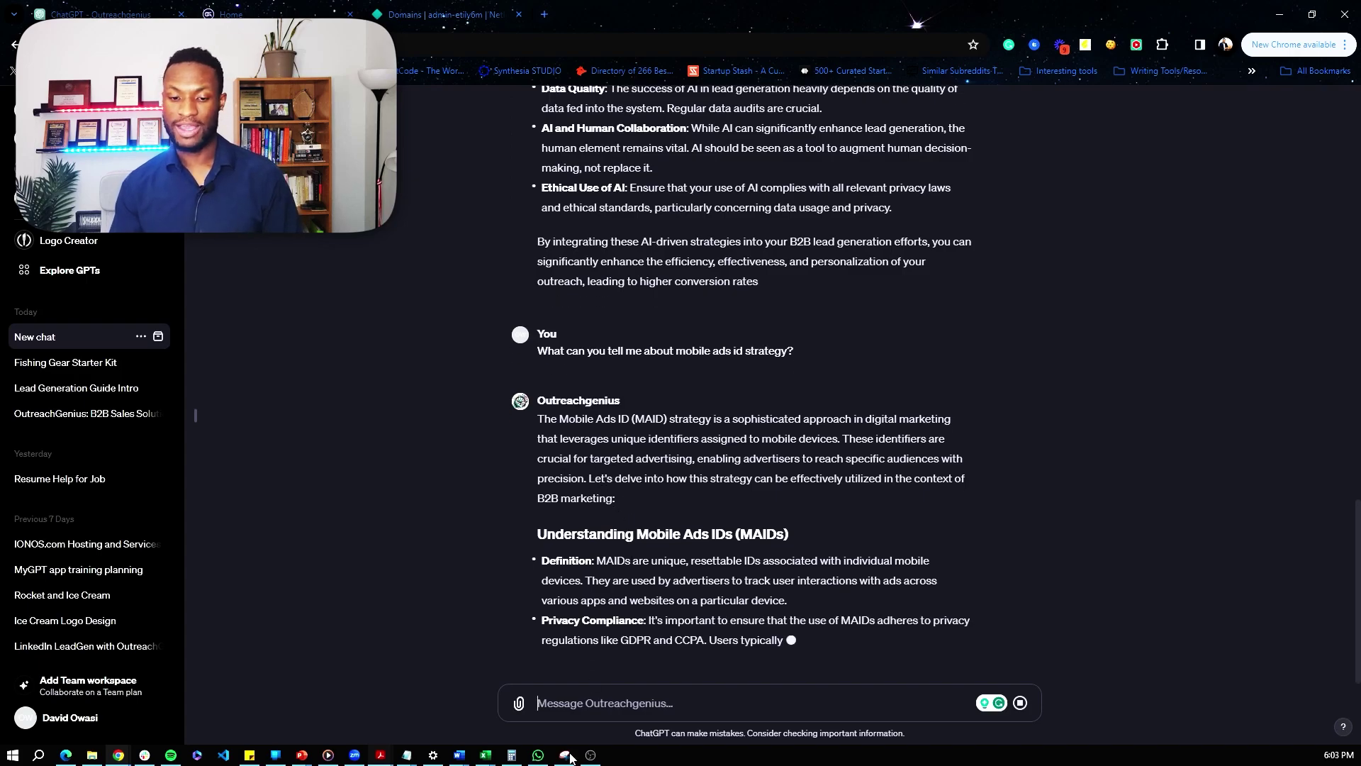
Reopen the training data PDF to compare its Mobile Ads IDs section with the GPT's answer, and return to the chat
mouse_move(381, 756)
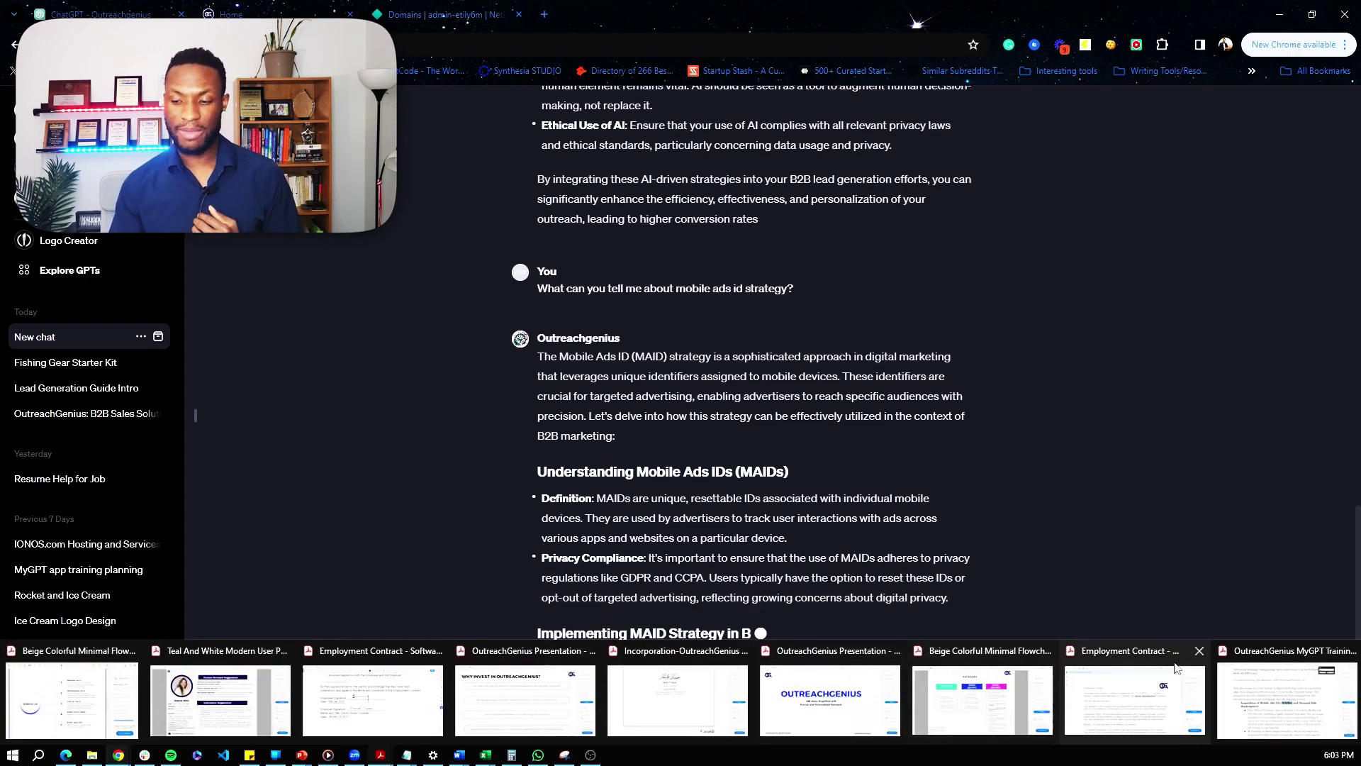
click(1287, 698)
scroll(583, 423, down, 1)
click(714, 416)
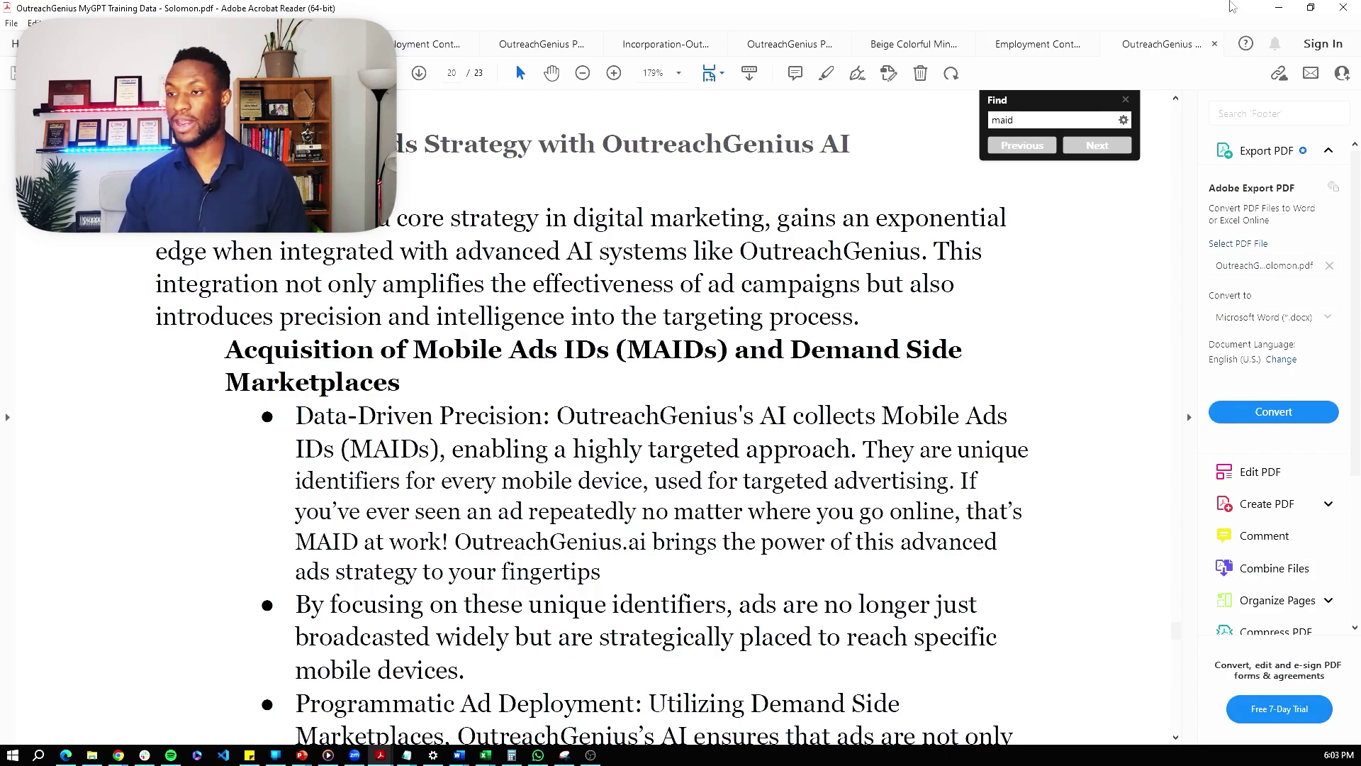
click(1278, 7)
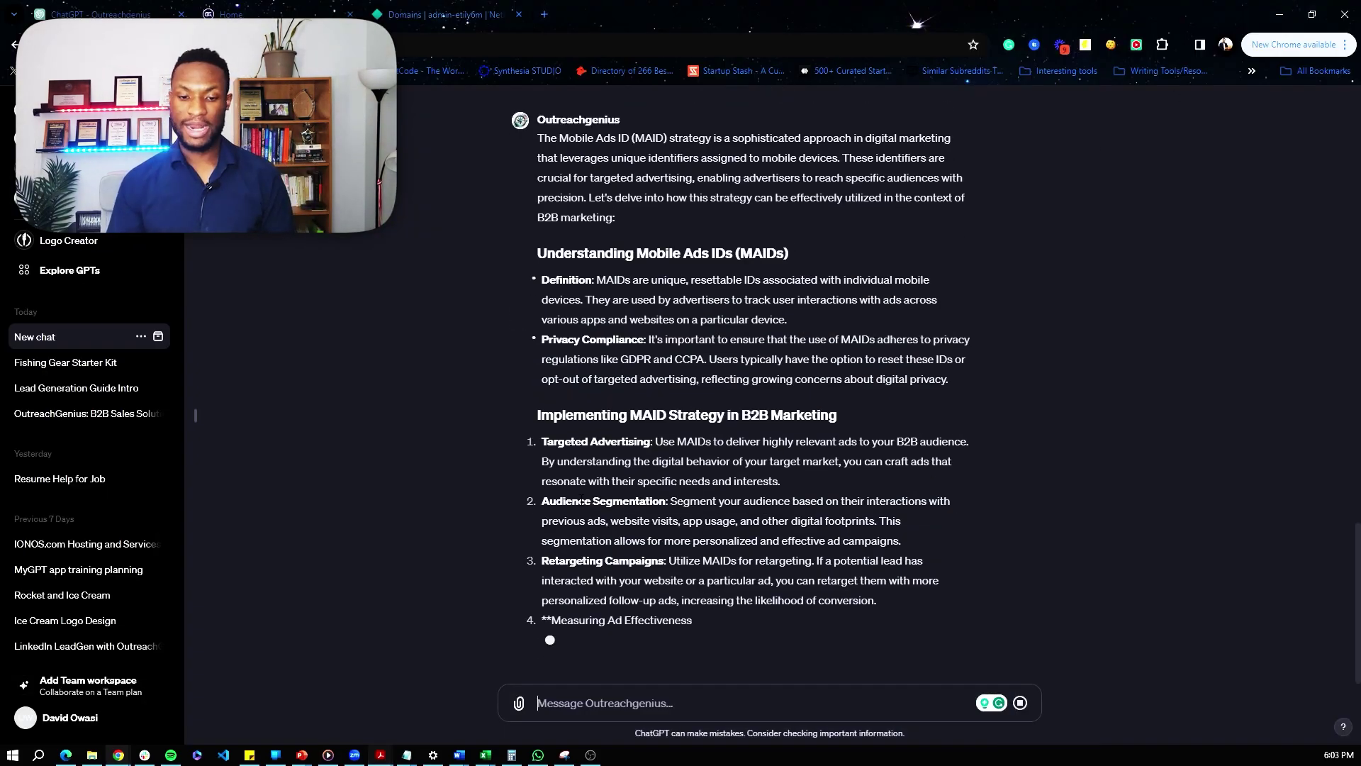